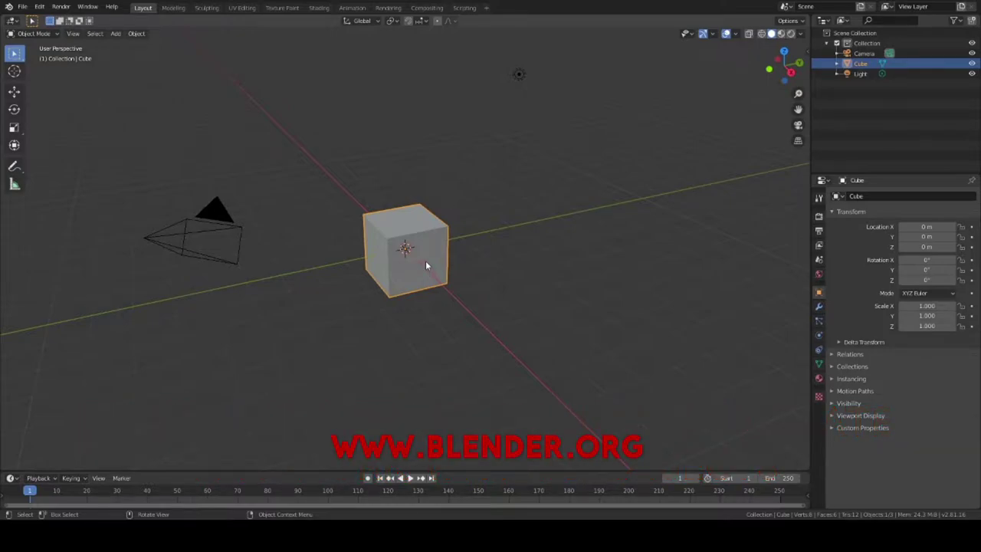
Delete the default cube and import the Atgamesspeakercover STL model
right_click(427, 265)
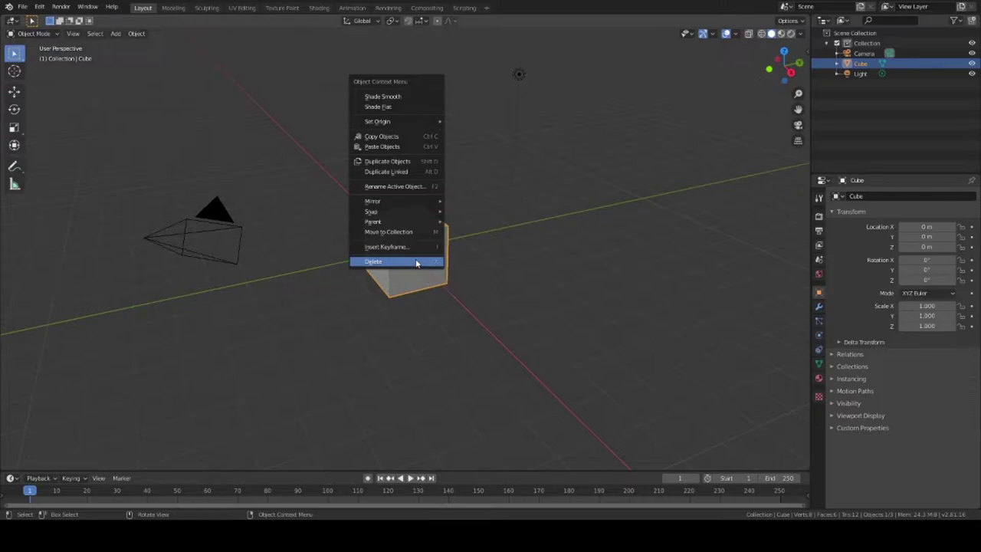
left_click(416, 262)
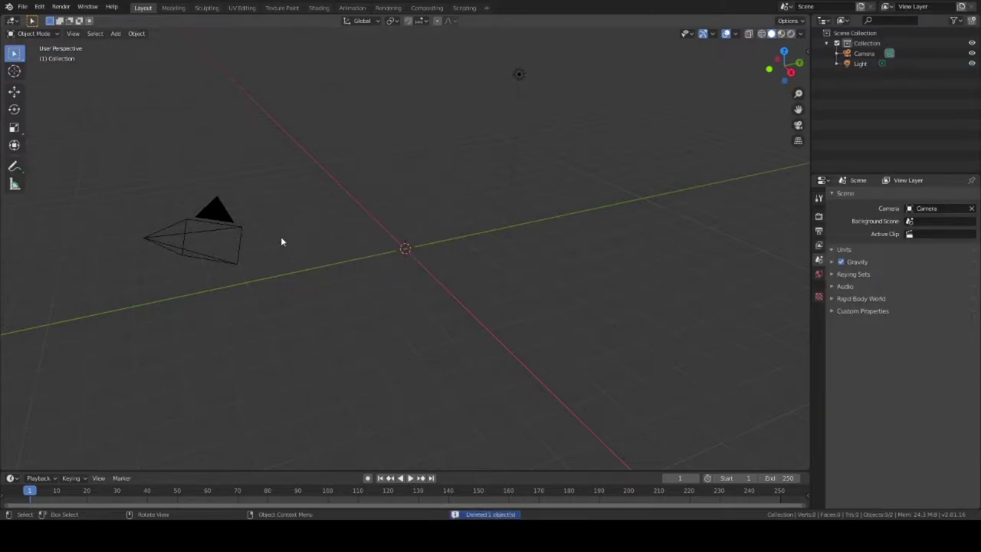
left_click(30, 10)
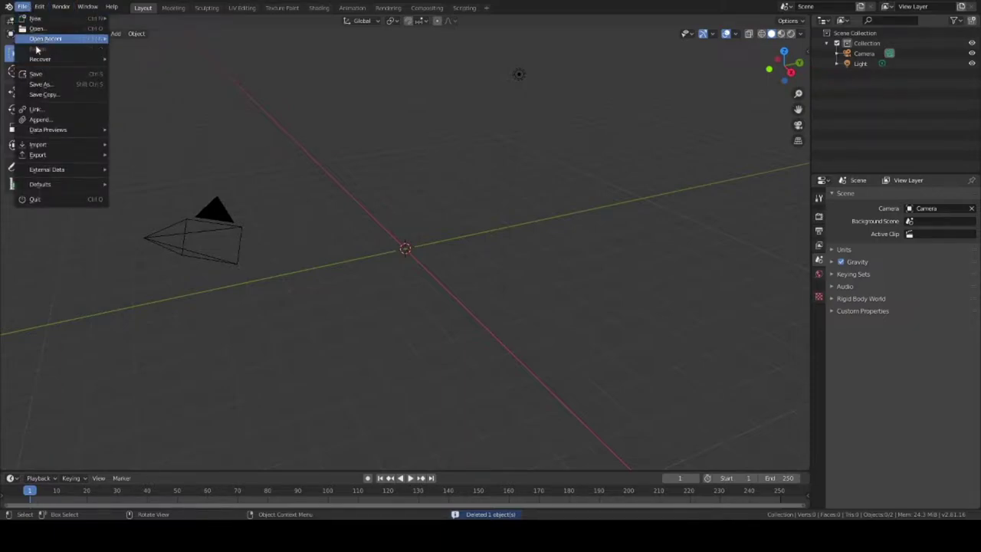
mouse_move(59, 146)
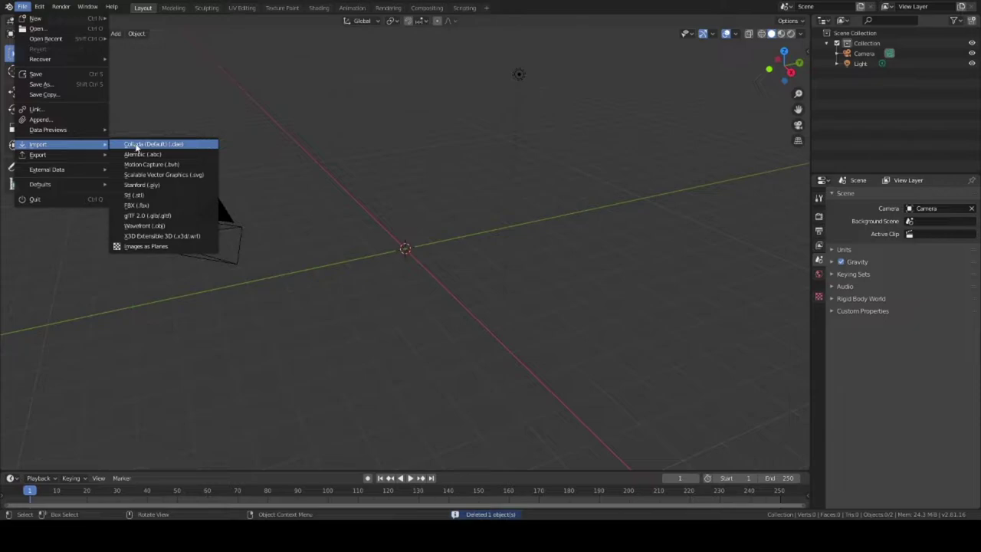
left_click(145, 197)
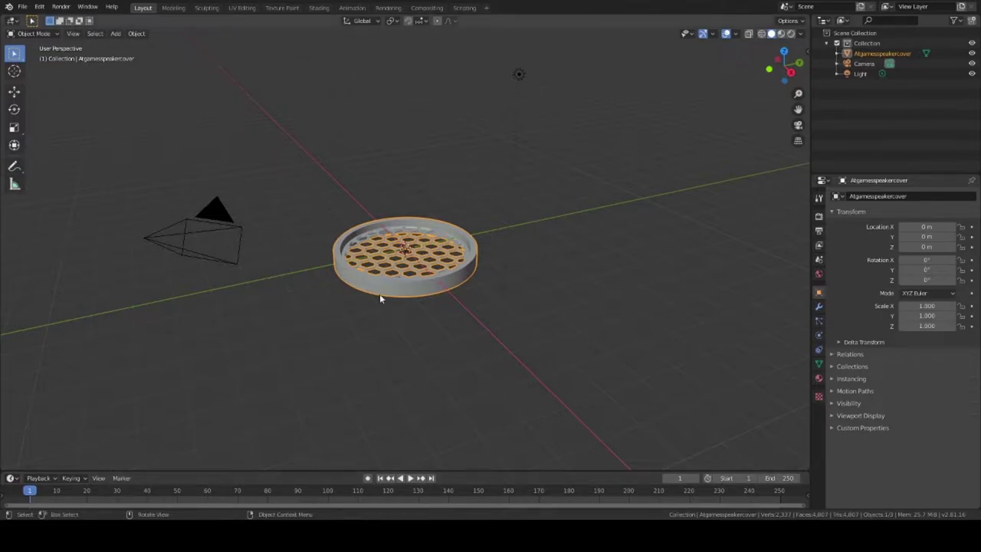
Add a cube mesh at the origin and scale it by 8 along the X axis
middle_click_drag(374, 306, 802, 416)
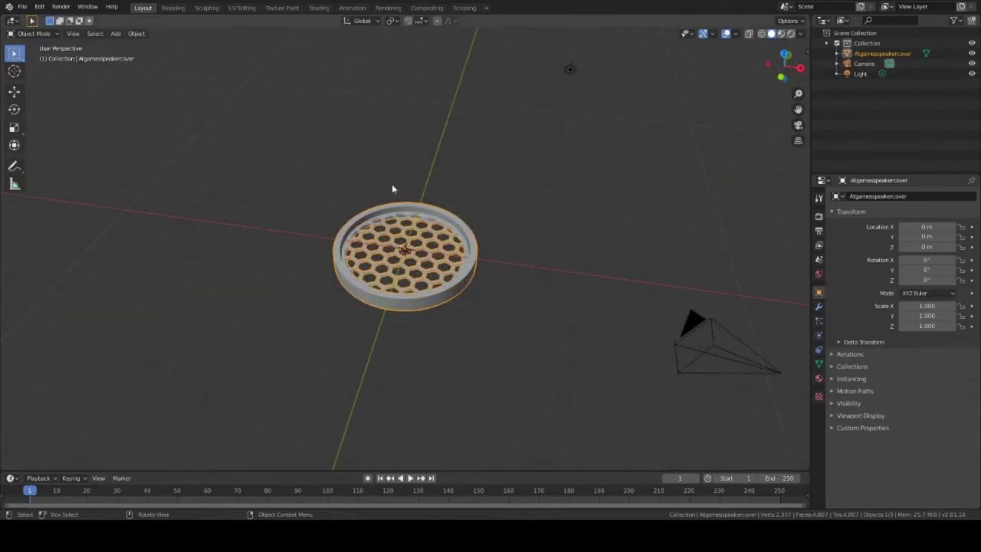
left_click(119, 34)
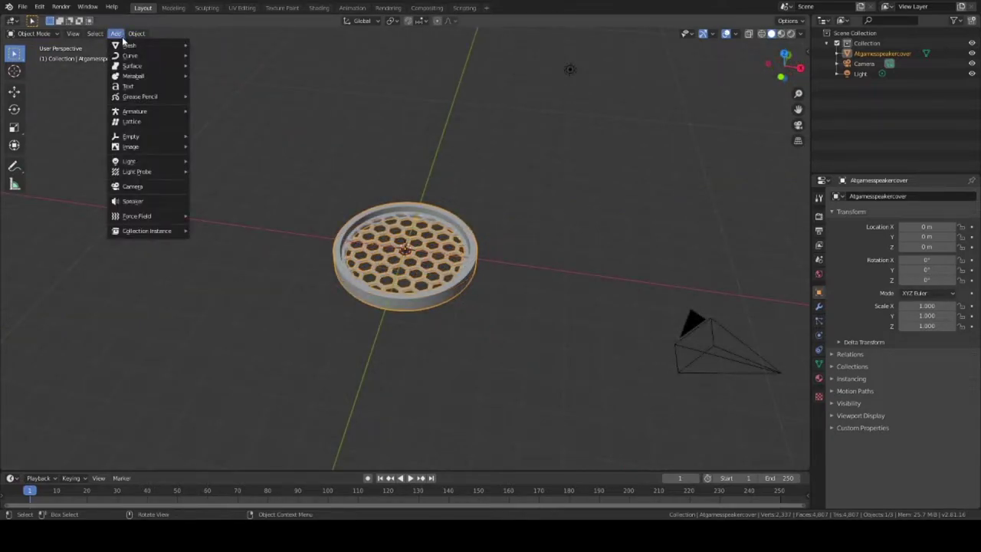
mouse_move(127, 46)
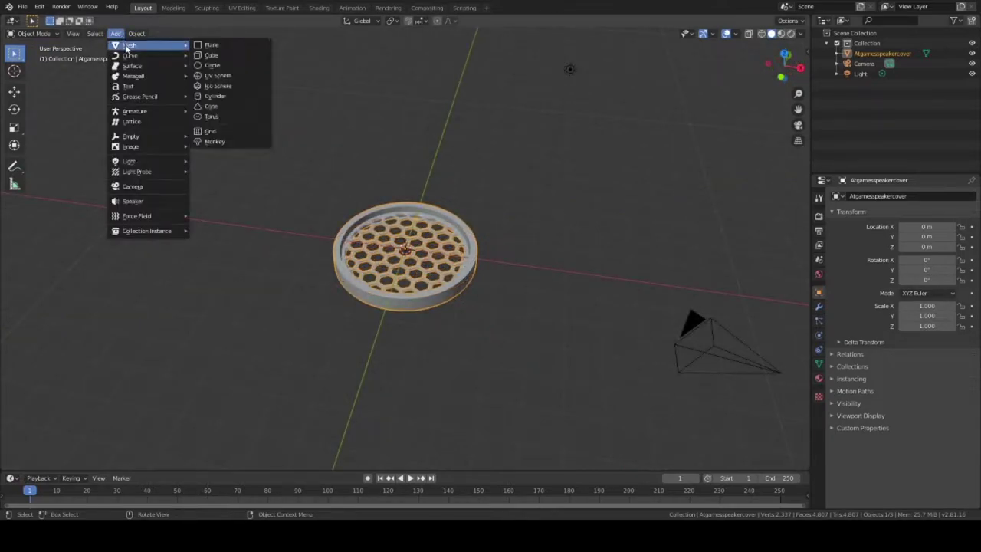
left_click(216, 55)
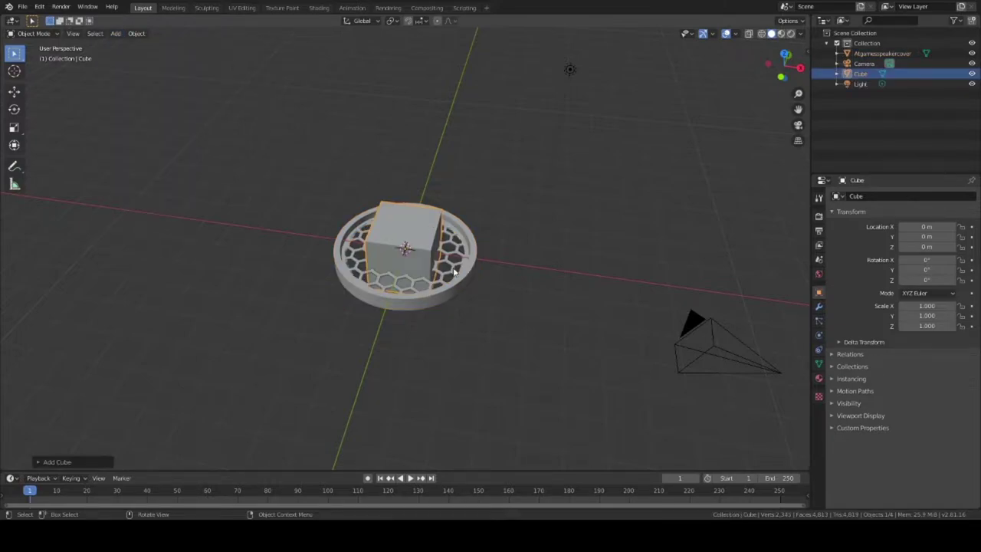
key("s")
type("x")
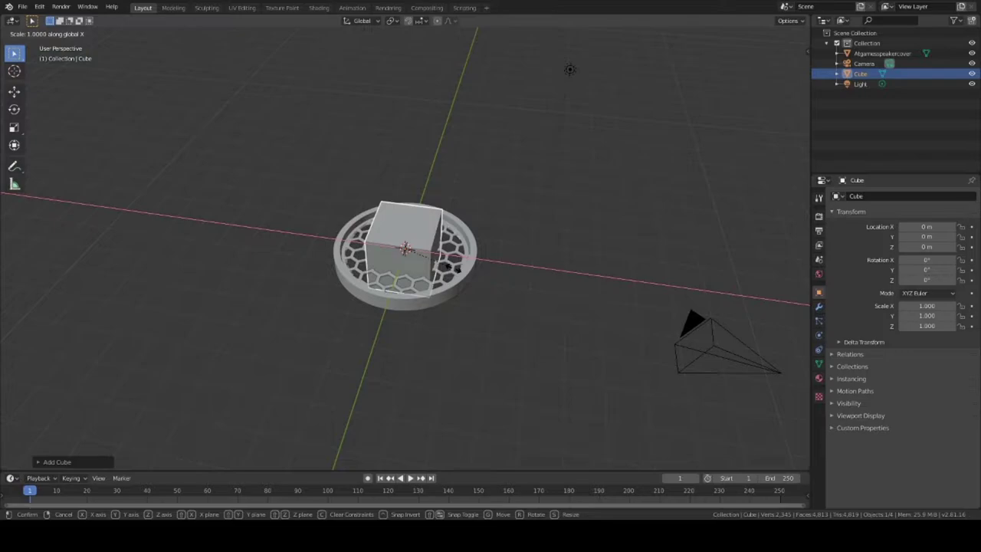
type("8")
key("Return")
key("s")
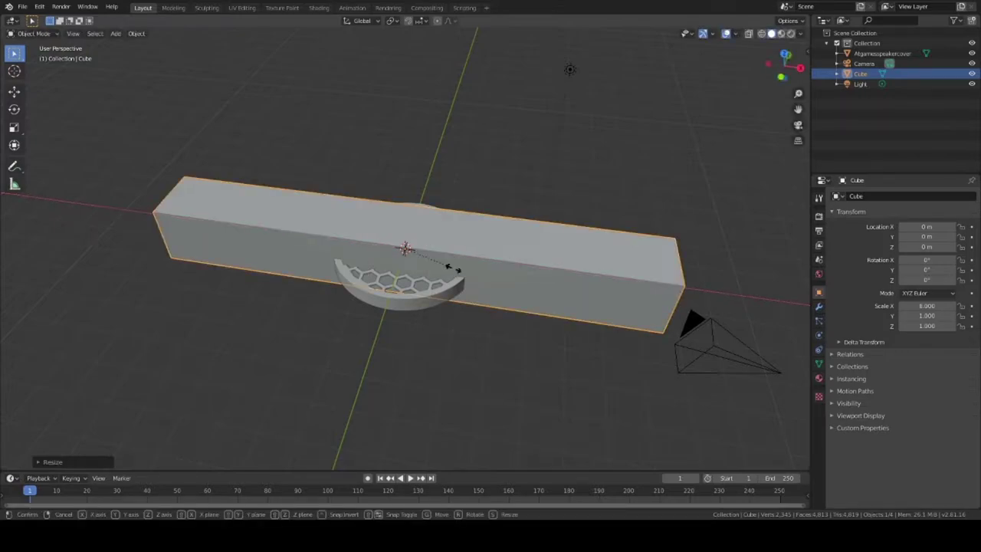
type("x8")
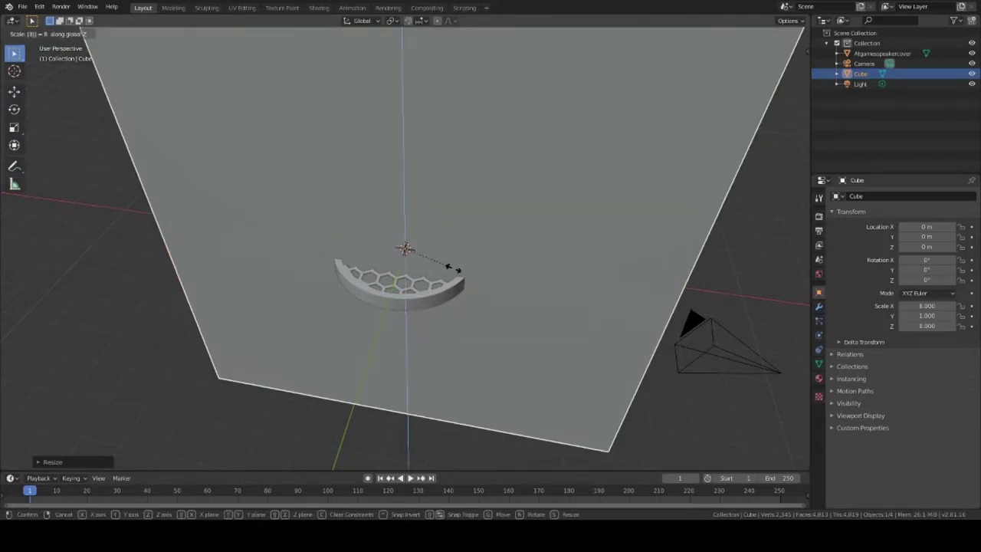
key("Escape")
Scale the stretched cube by 8 along the Y axis to form a flat square slab
key("s")
type("y")
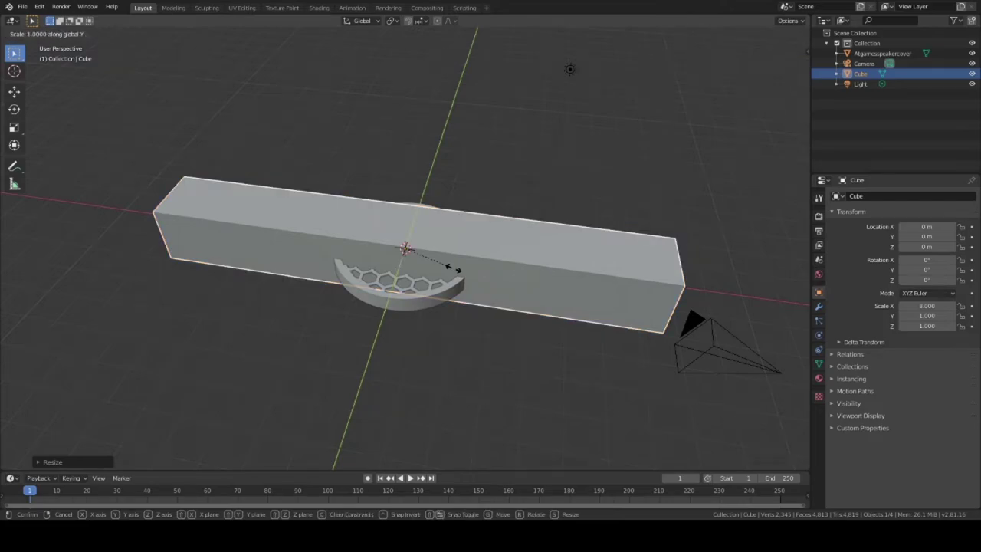
type("8")
key("Return")
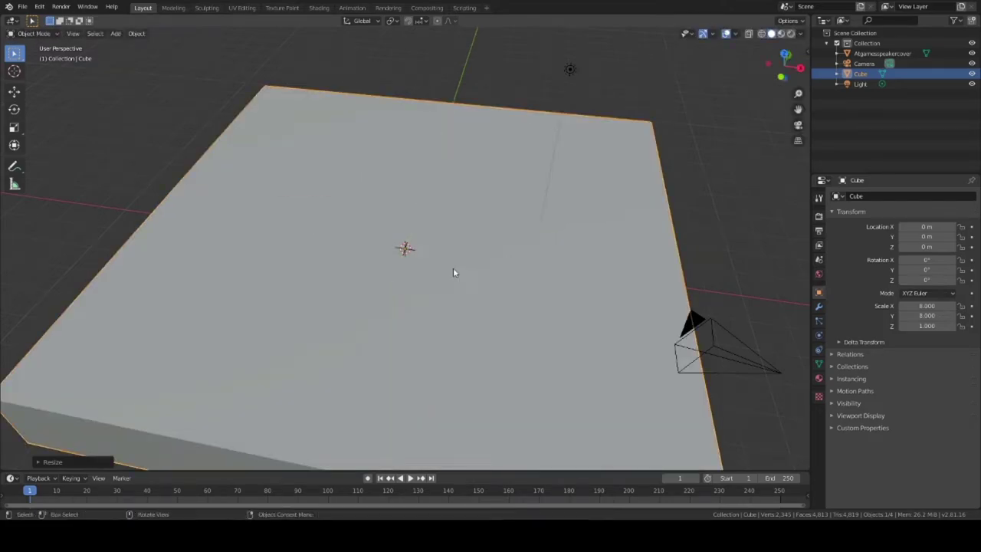
Create a new image texture and load BlackPanther.png into it
middle_click_drag(617, 260, 581, 282)
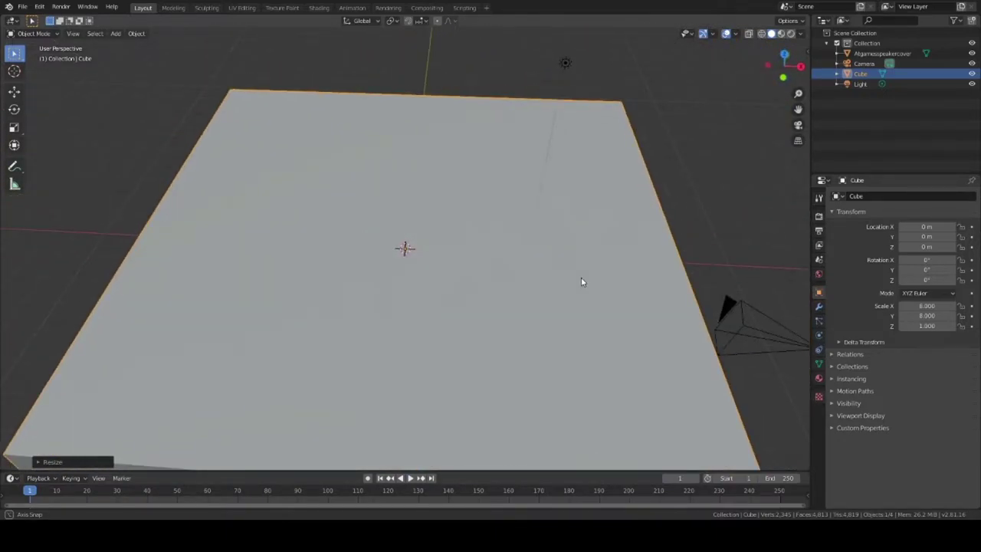
scroll(581, 282, "down", 2)
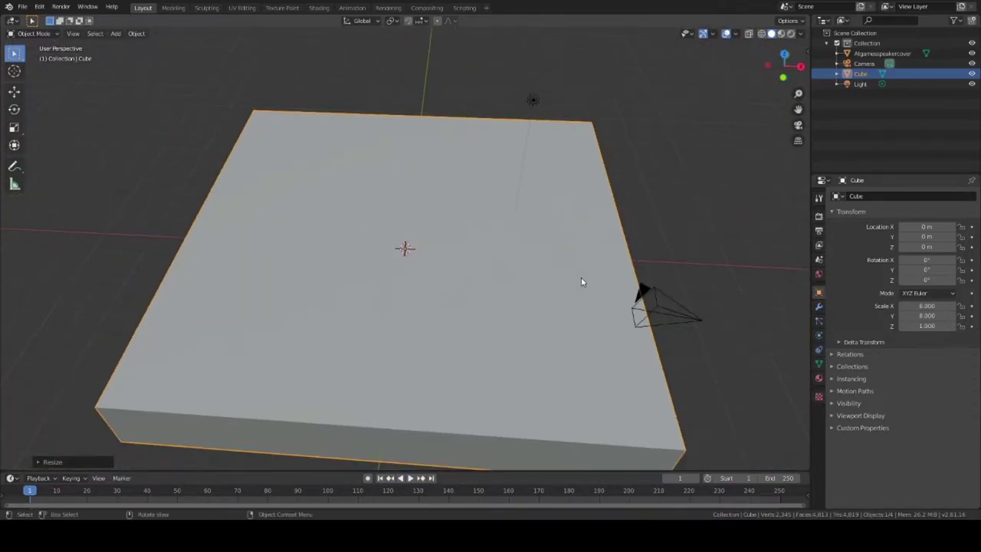
left_click(819, 398)
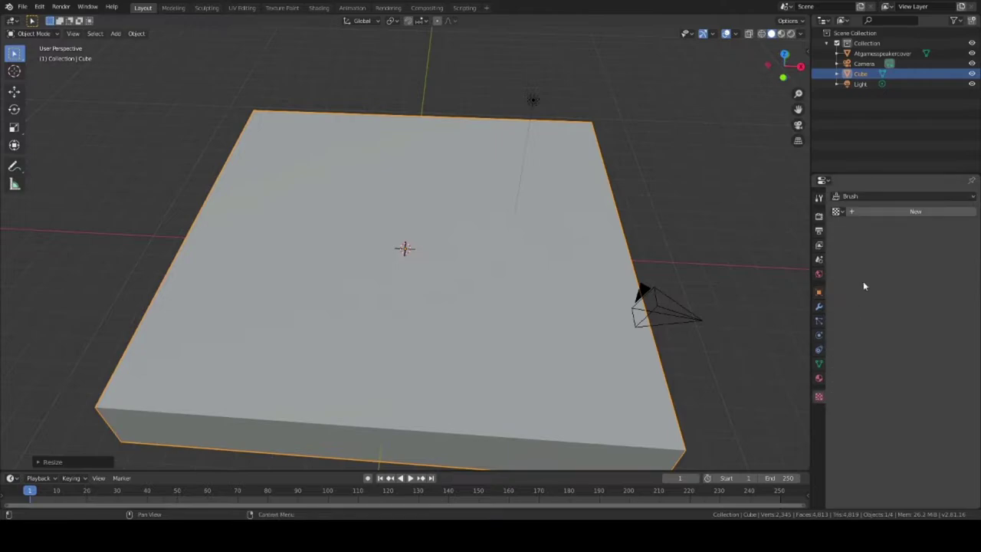
left_click(867, 218)
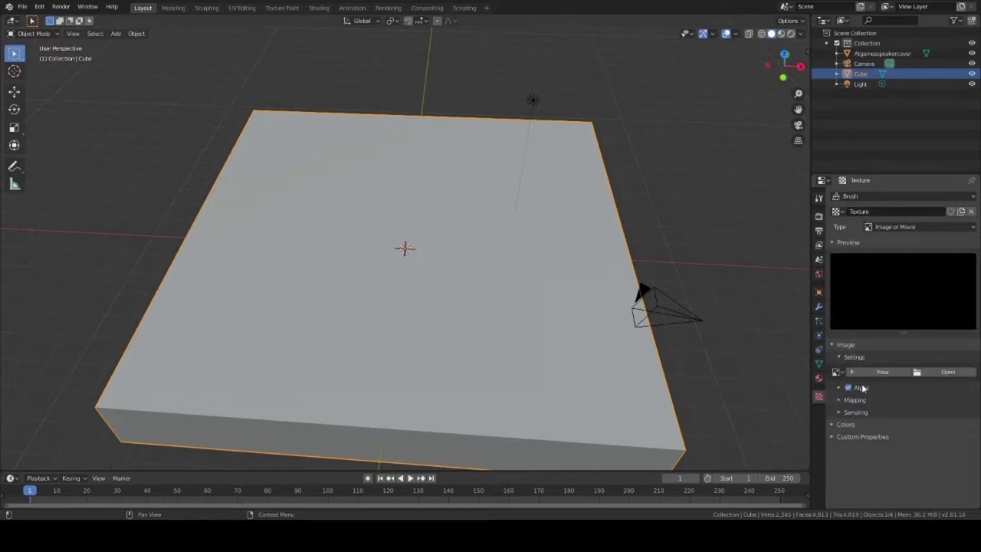
left_click(943, 375)
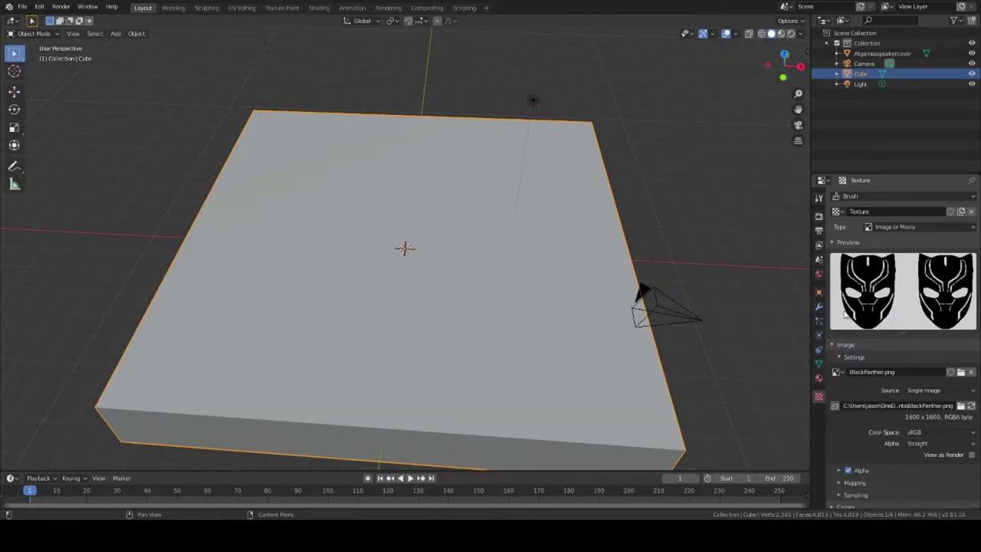
Add a Displace modifier to the slab that uses the Black Panther image texture, with its direction set to Z
left_click(819, 306)
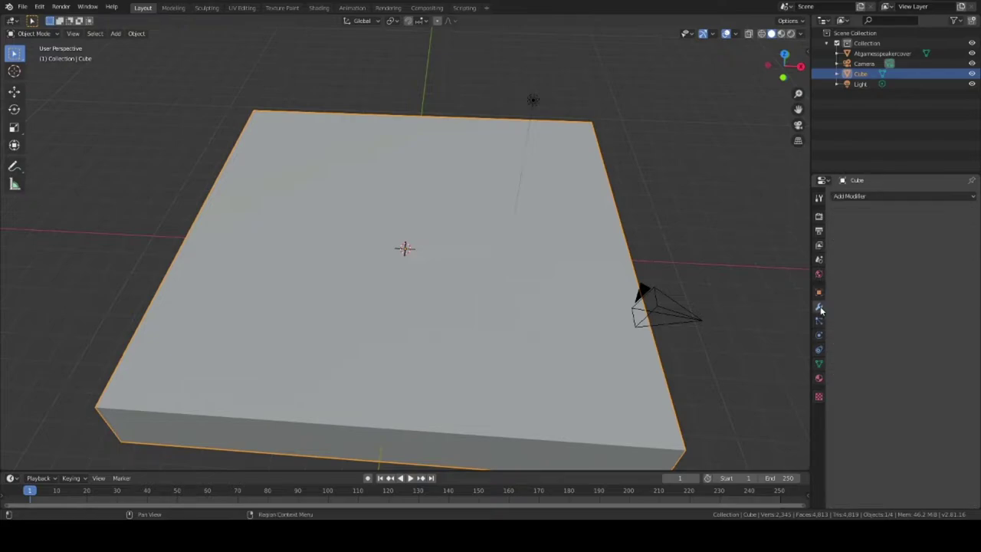
left_click(877, 197)
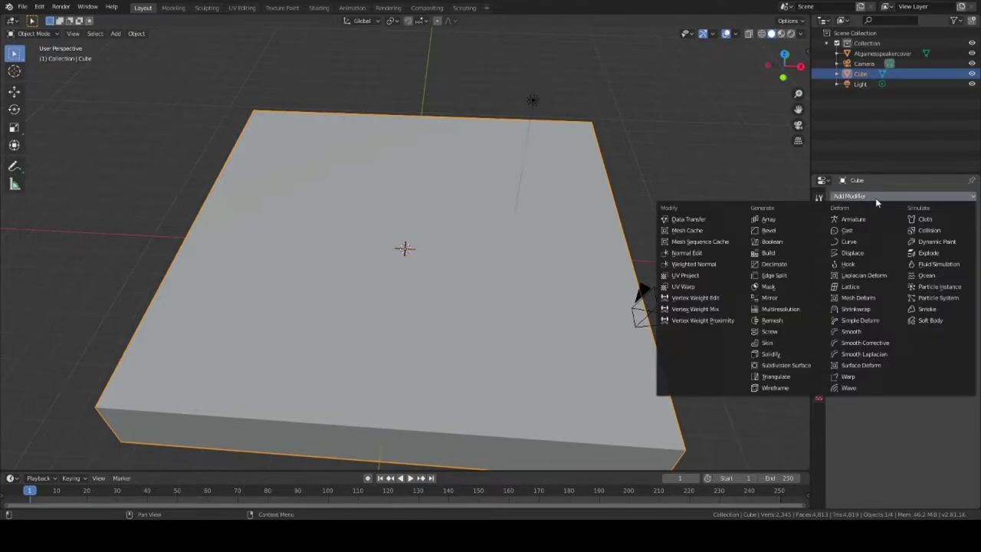
left_click(869, 254)
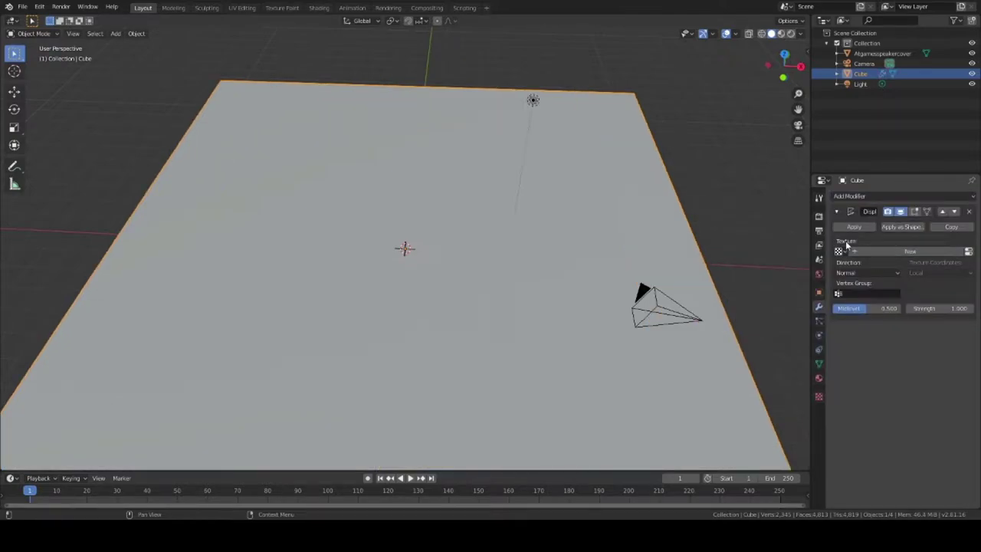
left_click(841, 252)
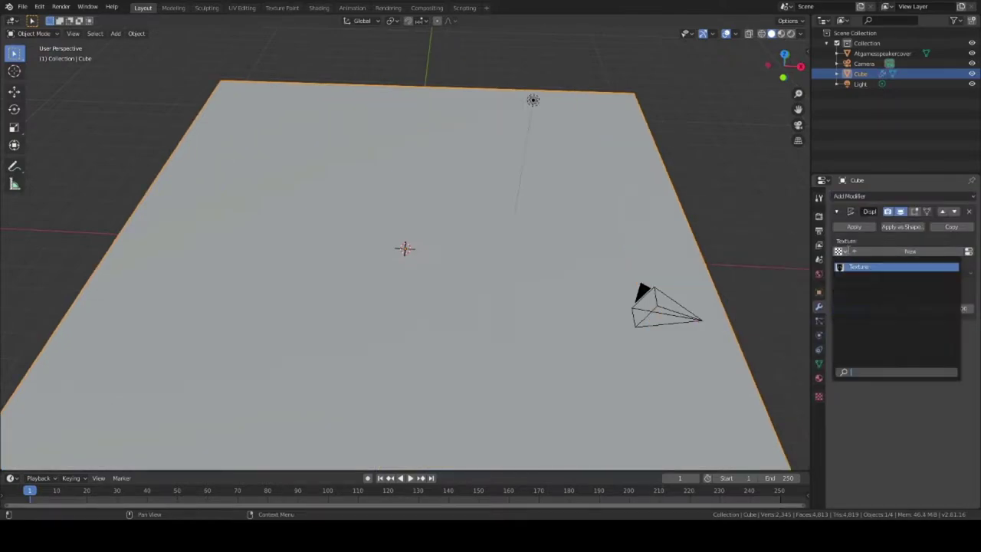
left_click(857, 267)
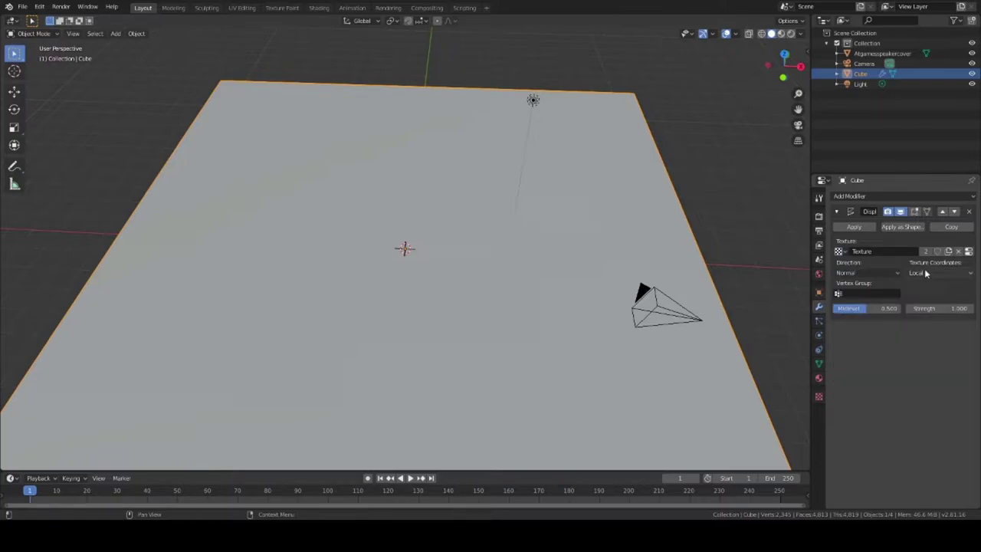
left_click(864, 274)
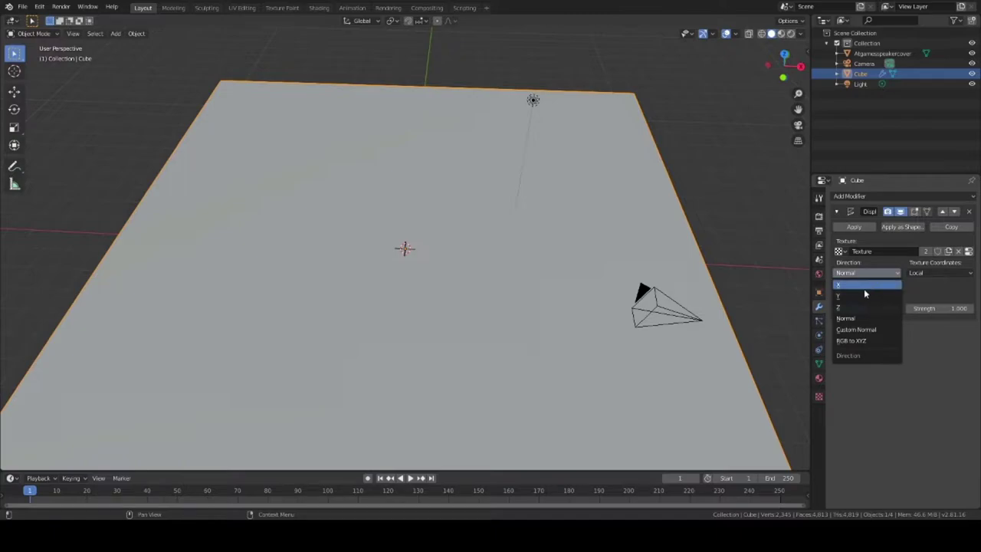
left_click(865, 307)
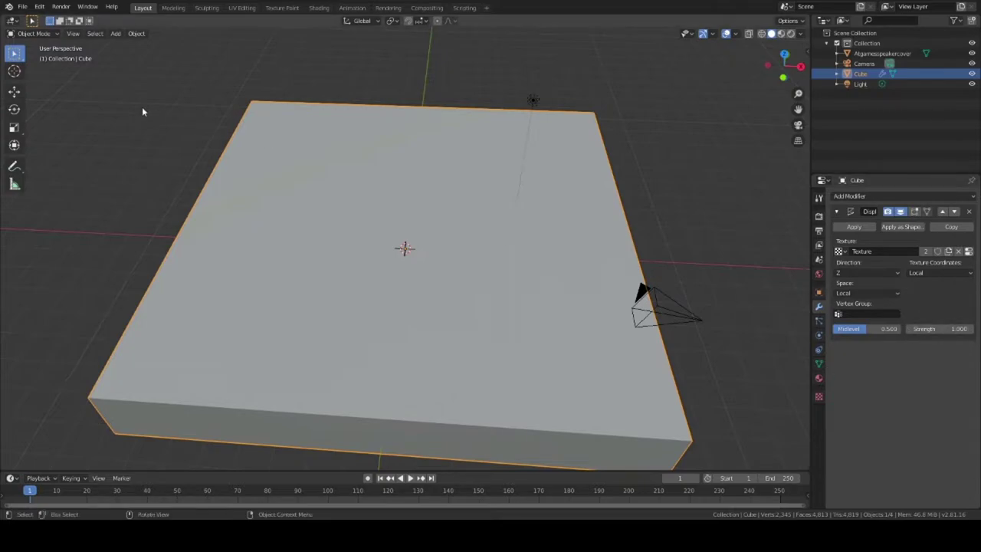
Subdivide the whole slab mesh with 10 cuts in Edit Mode, and return to Object Mode
middle_click_drag(502, 319, 436, 275)
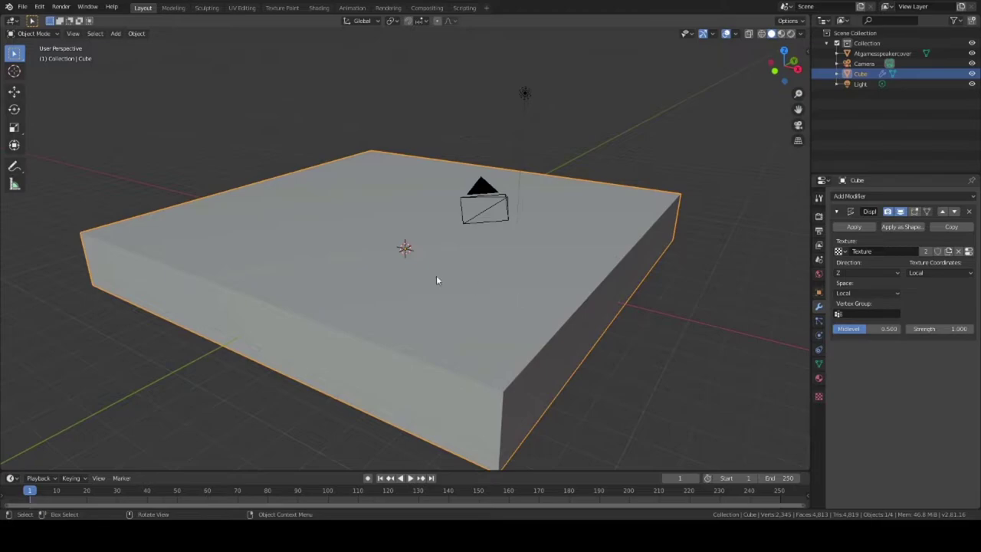
left_click(34, 33)
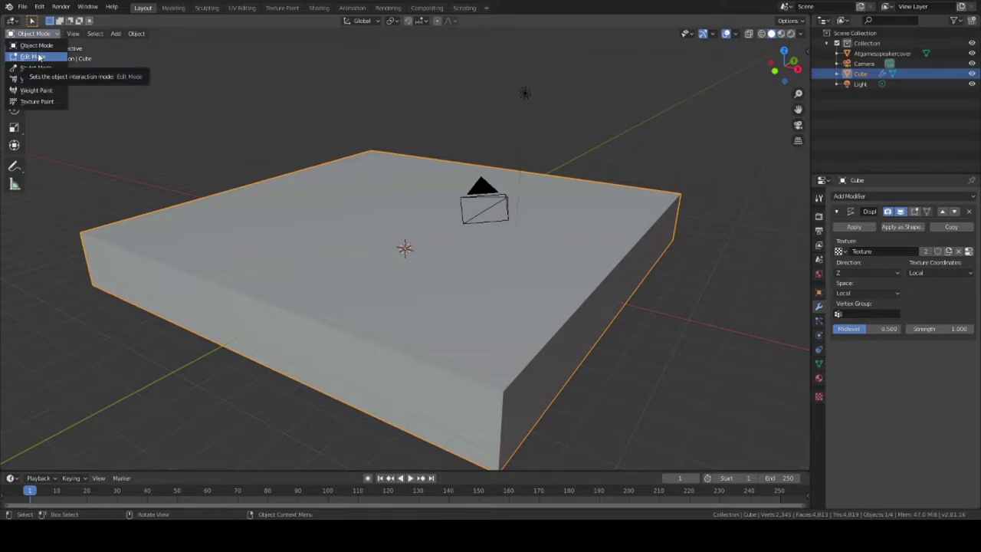
left_click(35, 57)
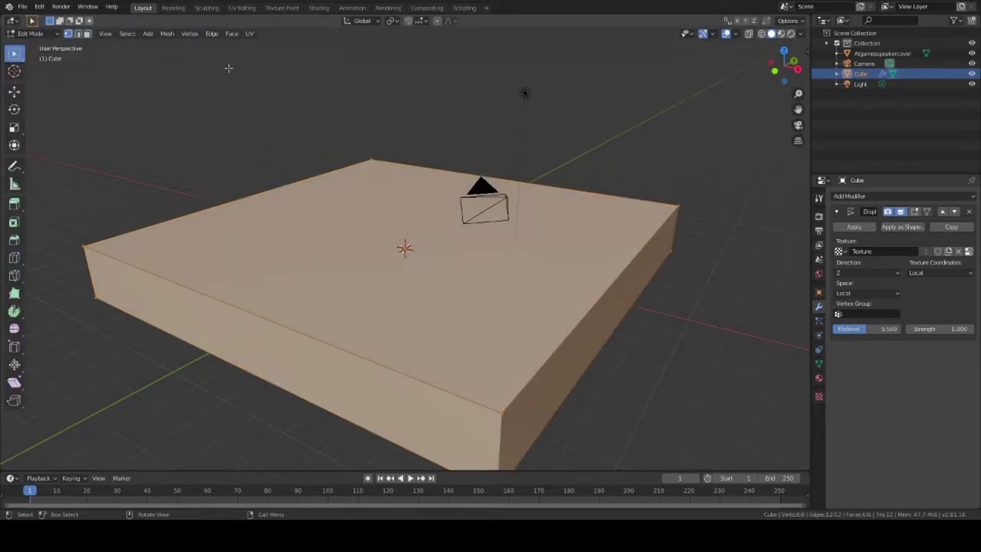
left_click(215, 35)
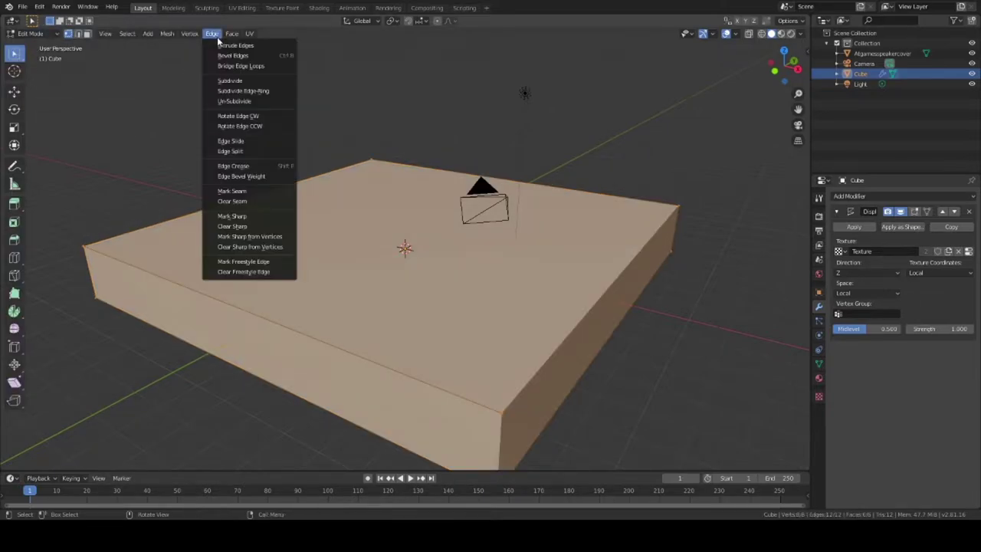
left_click(232, 80)
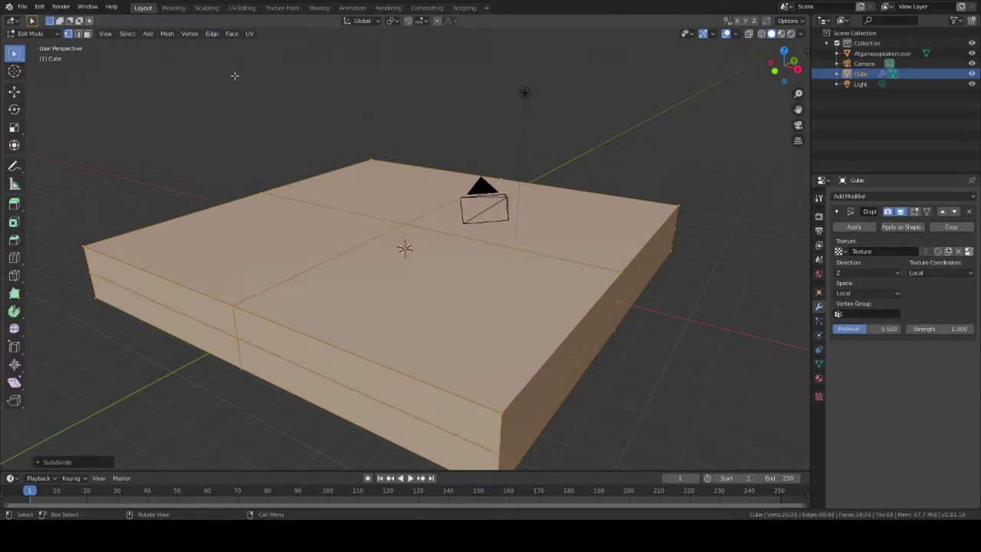
left_click(42, 463)
left_click(138, 392)
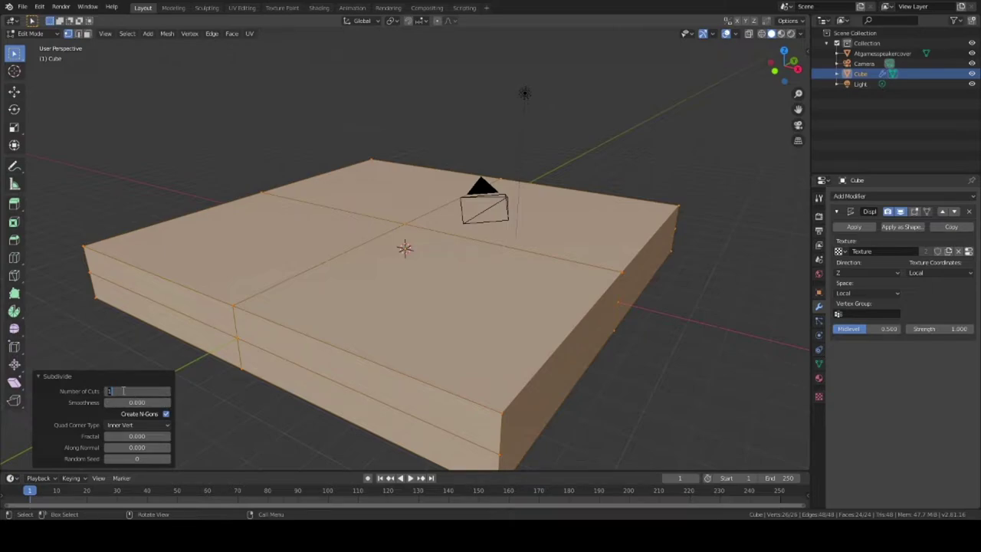
type("10")
key("Return")
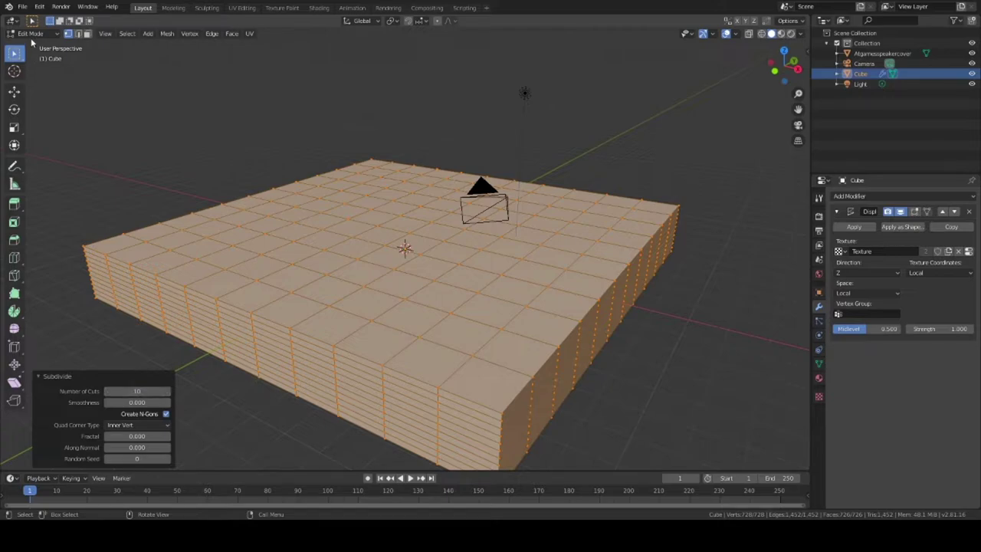
left_click(31, 34)
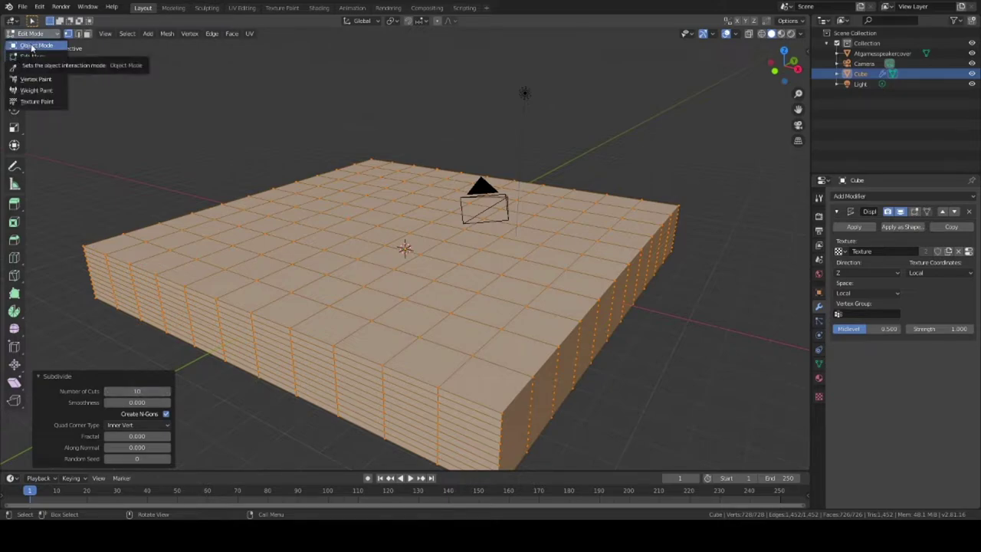
left_click(34, 45)
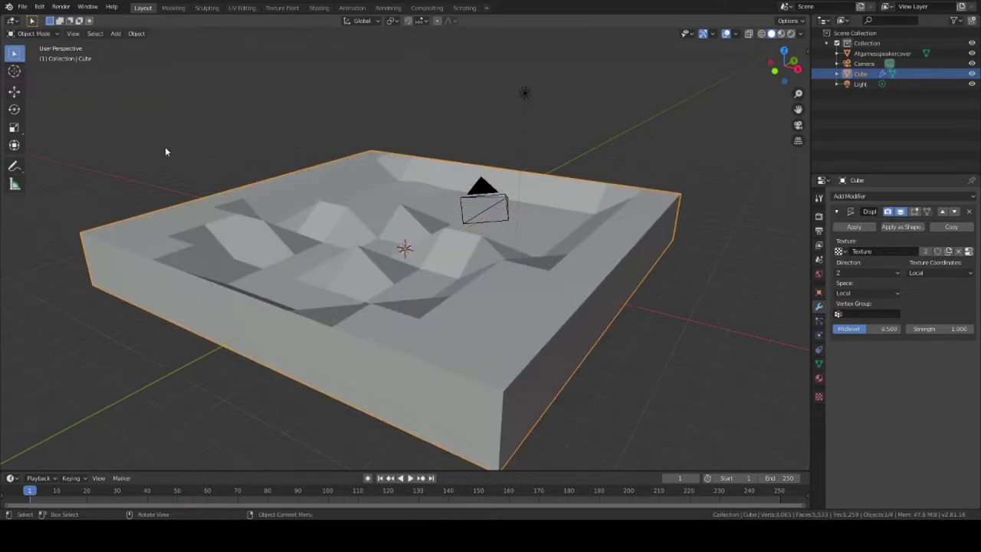
Subdivide the whole slab mesh again with 50 cuts, and apply the Displace modifier in Object Mode
middle_click_drag(379, 273, 330, 253)
left_click(31, 34)
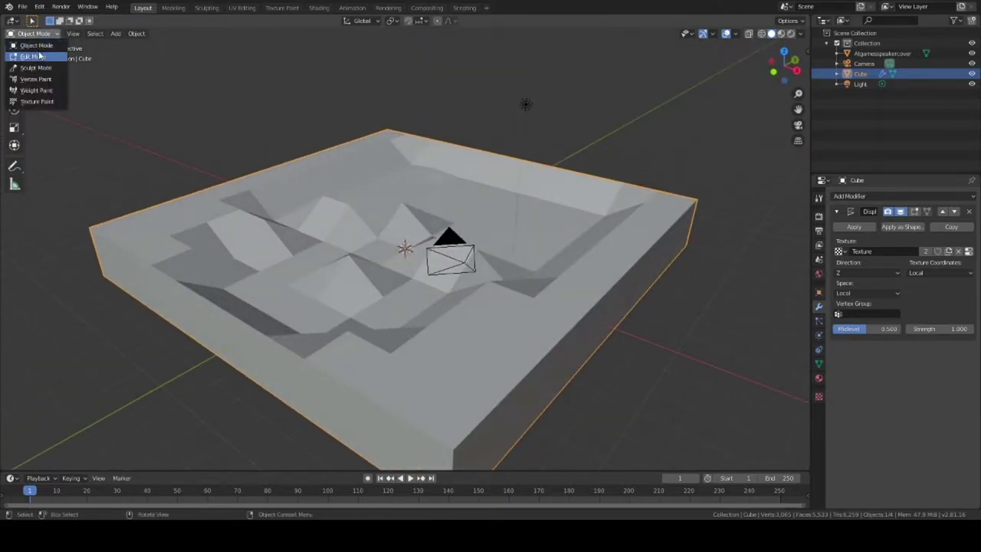
left_click(38, 55)
left_click(214, 34)
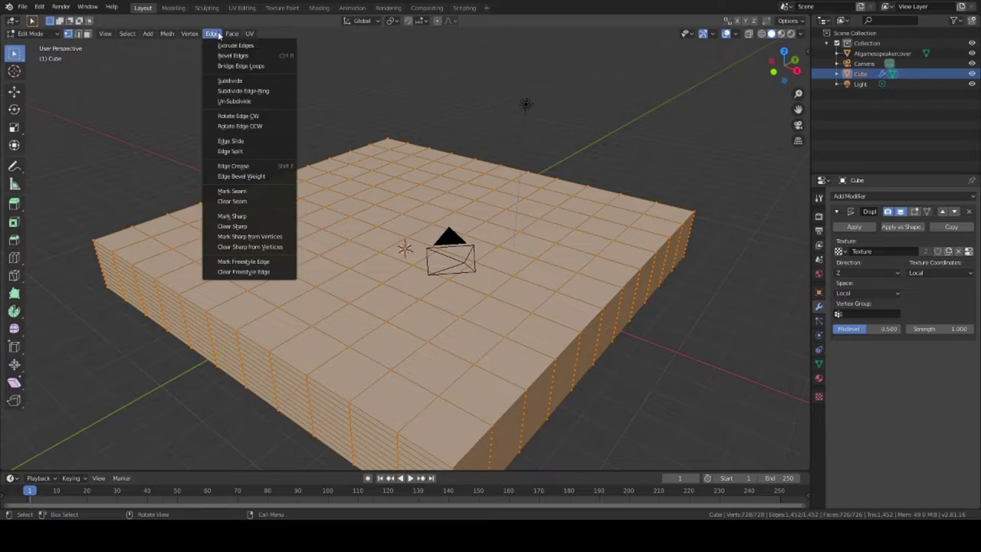
left_click(229, 80)
left_click(147, 391)
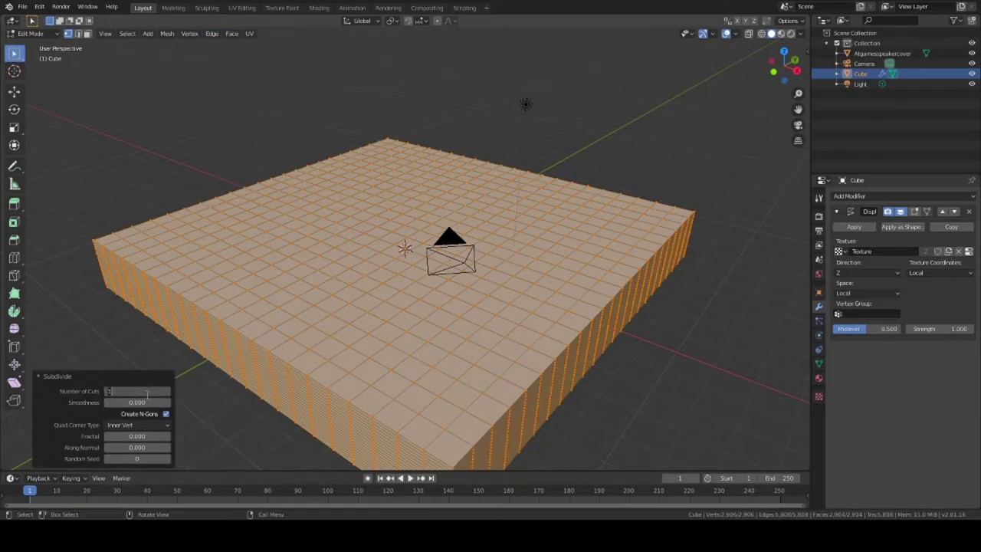
type("50")
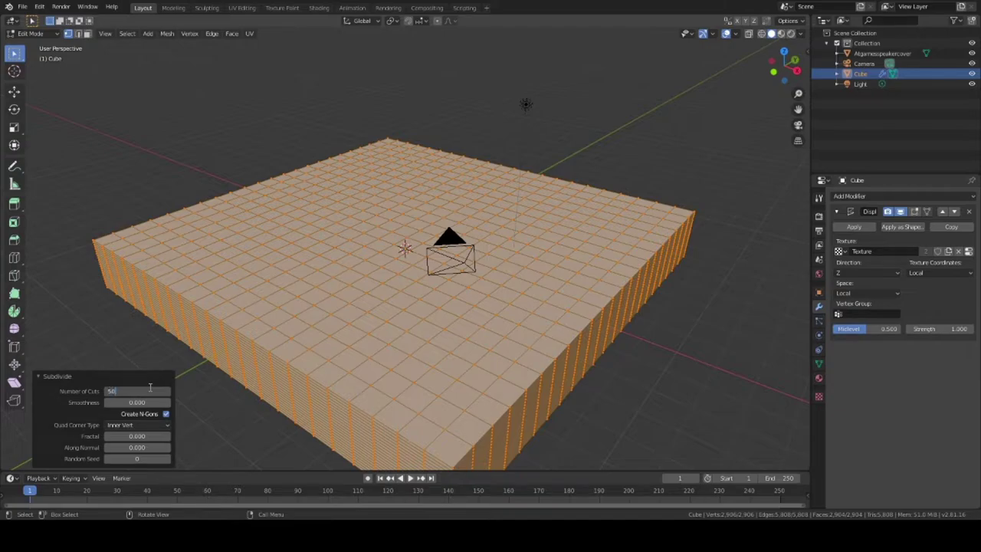
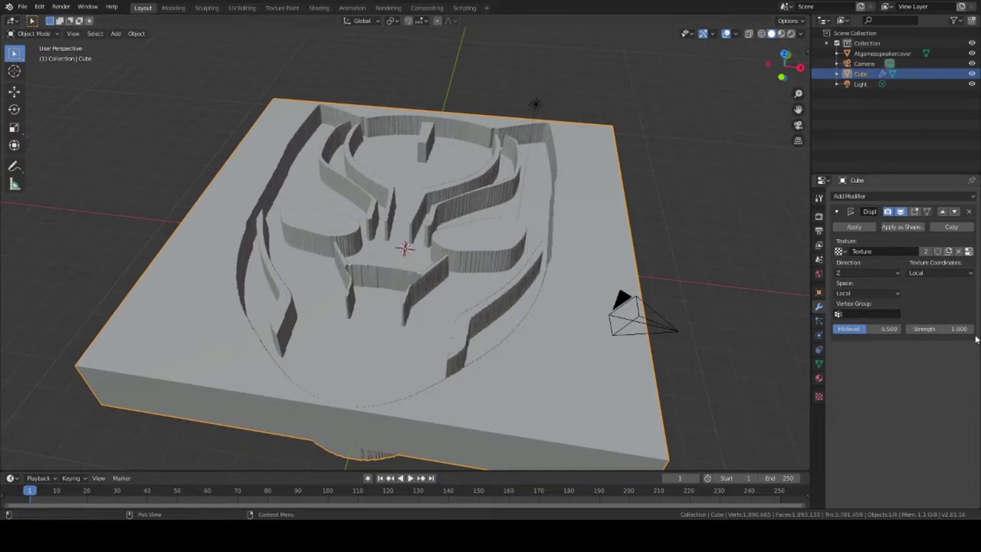
left_click(855, 229)
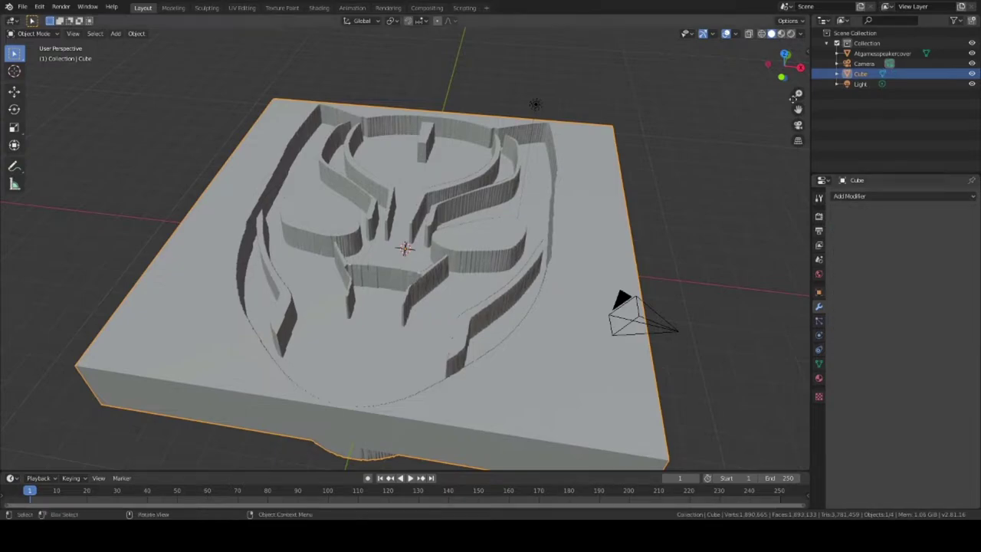
In a front wireframe view of the slab in Edit Mode, select only the lowest layer of vertices of the displaced mask relief
left_click(781, 77)
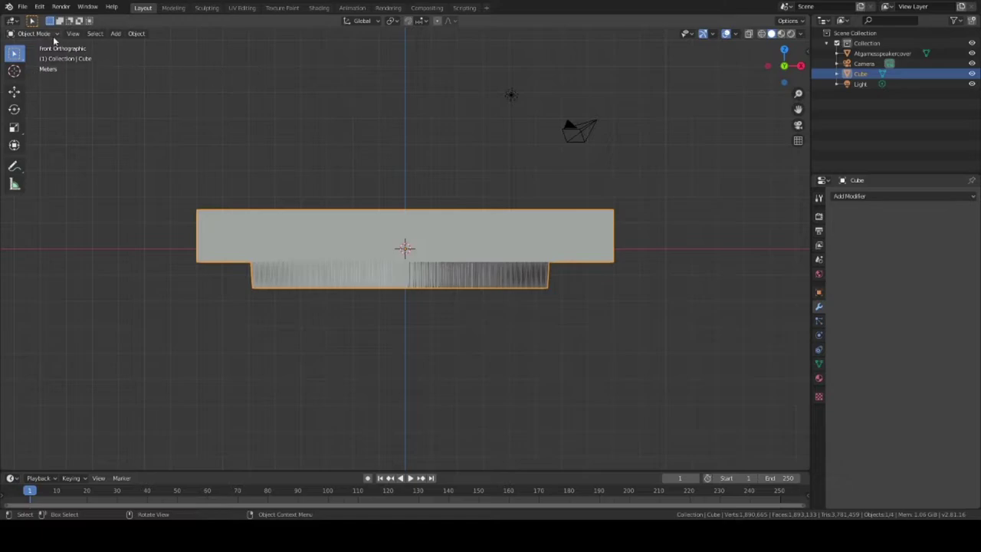
left_click(762, 35)
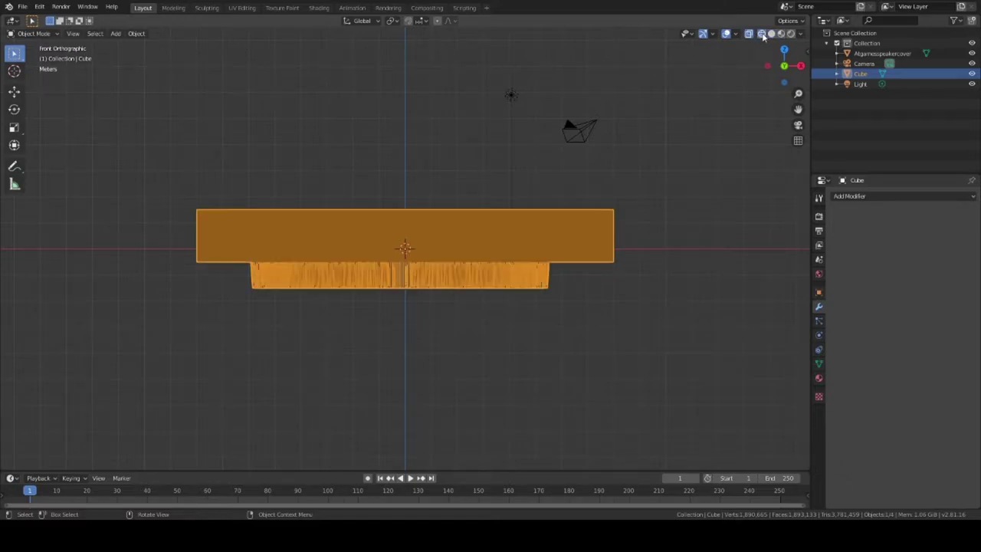
left_click(34, 34)
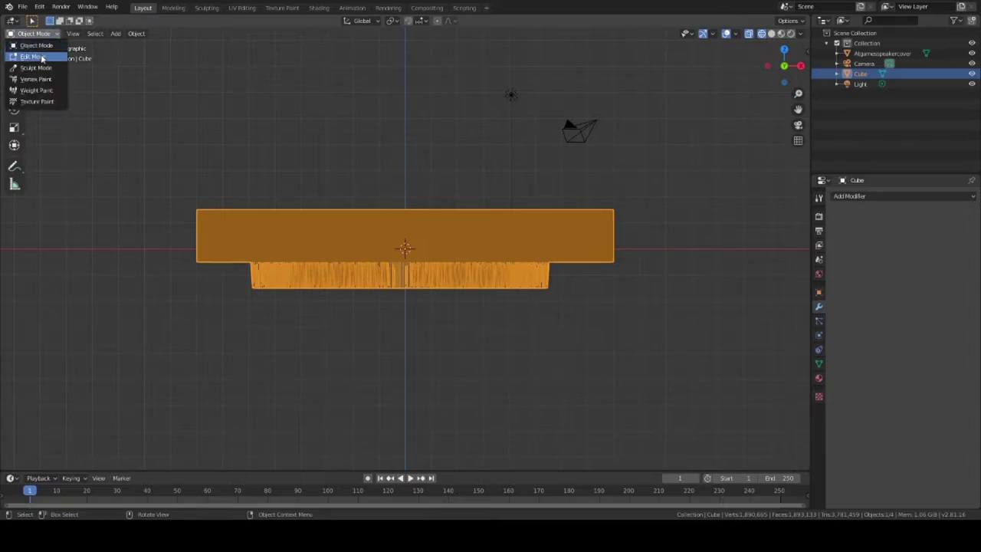
left_click(35, 57)
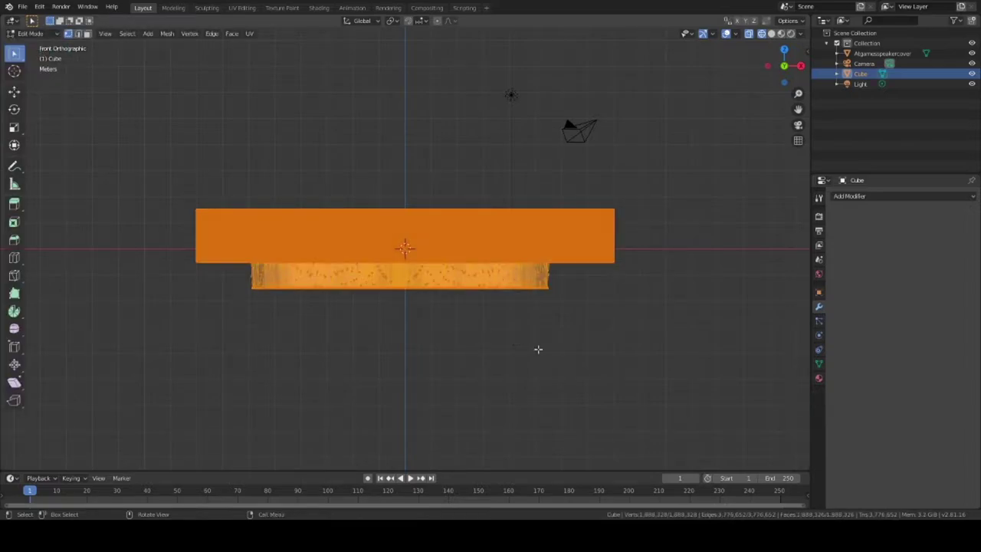
left_click(555, 371)
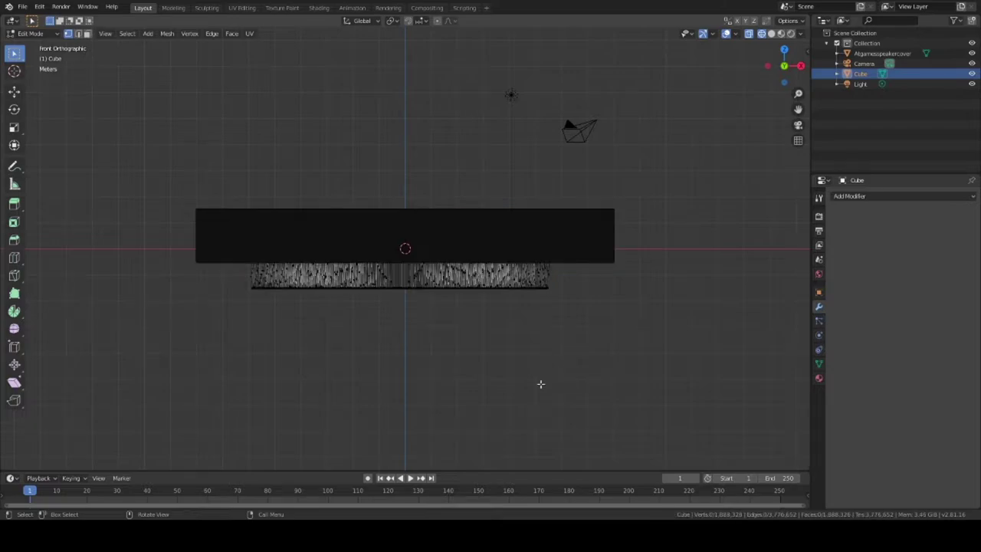
scroll(541, 386, "up", 4)
left_click_drag(743, 384, 722, 330)
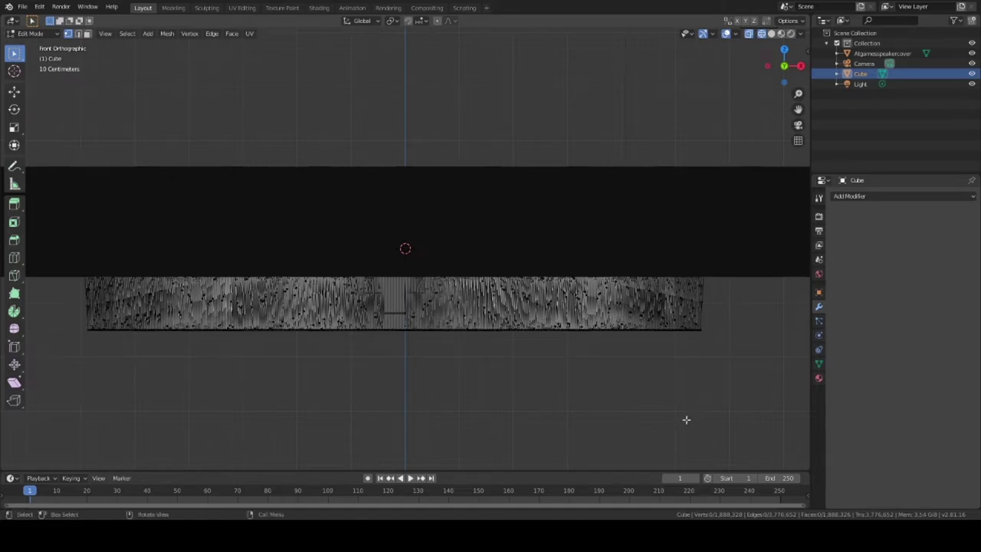
key("s")
left_click(758, 419)
left_click_drag(779, 407, 3, 349)
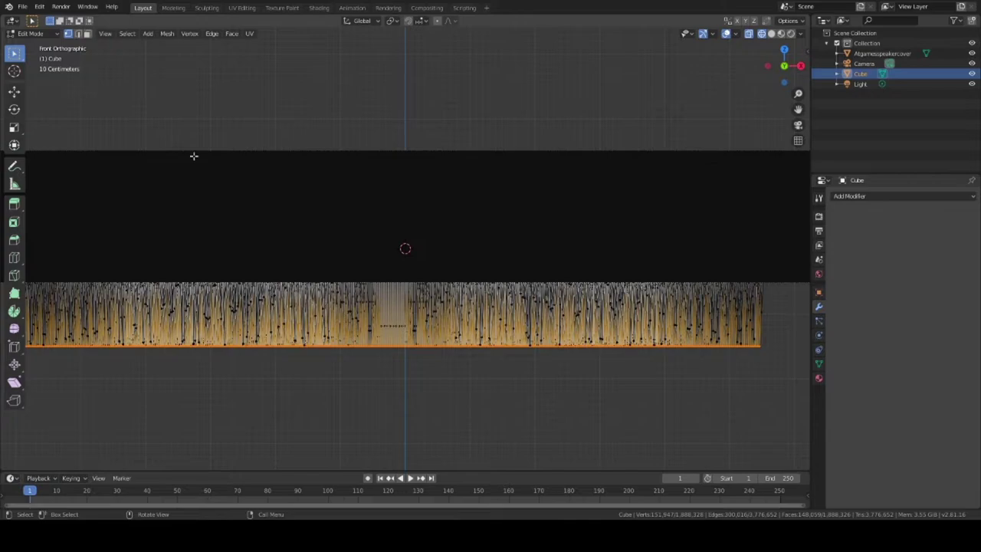
Duplicate the selected bottom layer in place and separate the duplicate into its own object
left_click(166, 35)
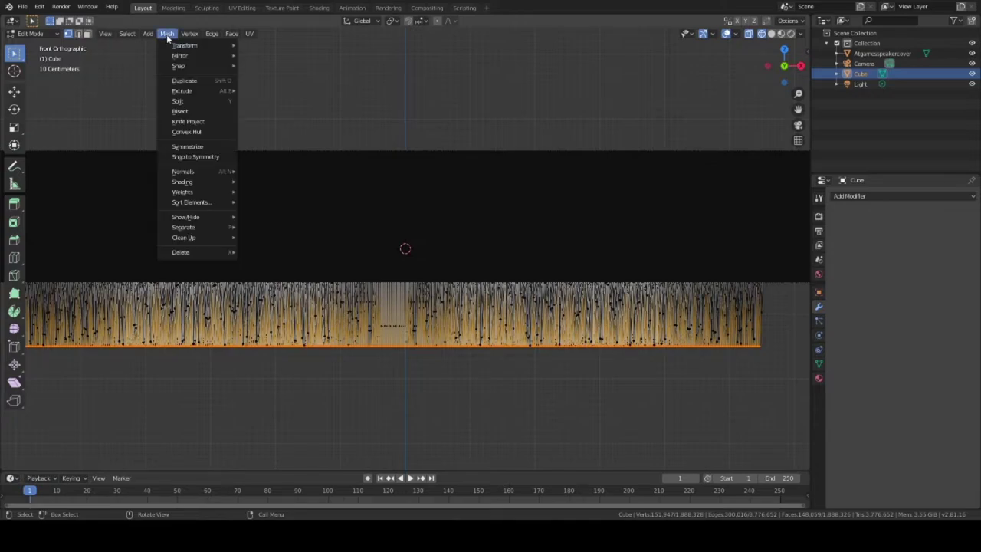
left_click(195, 80)
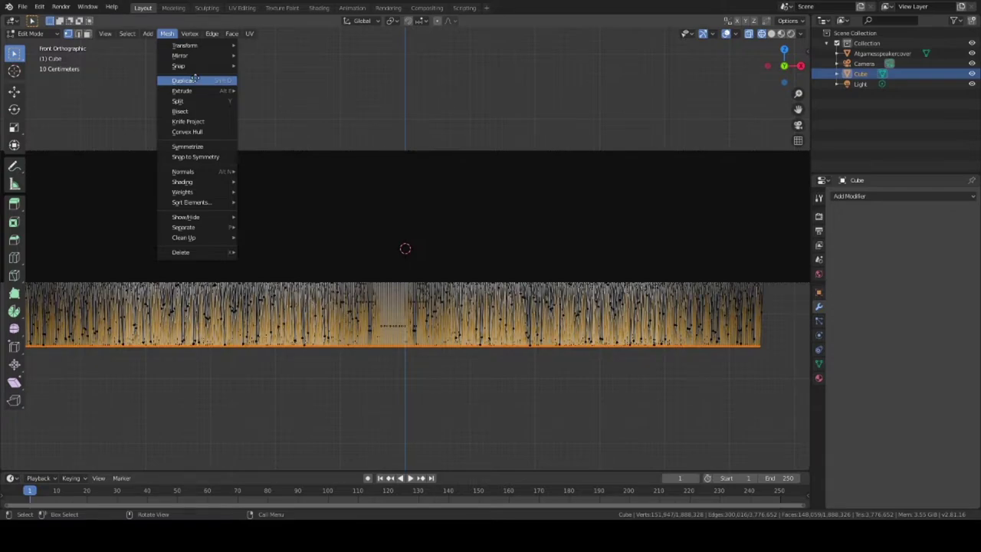
left_click(195, 80)
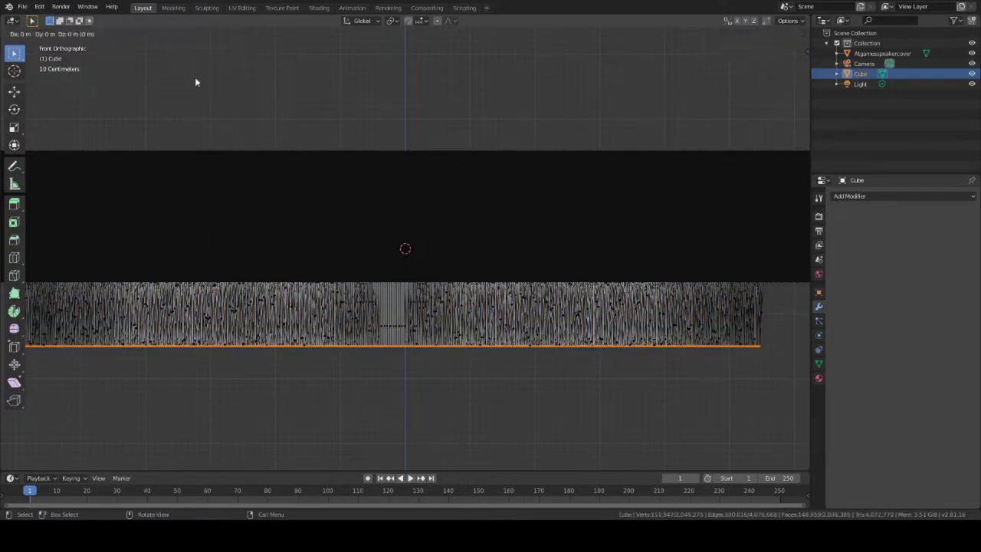
left_click(195, 76)
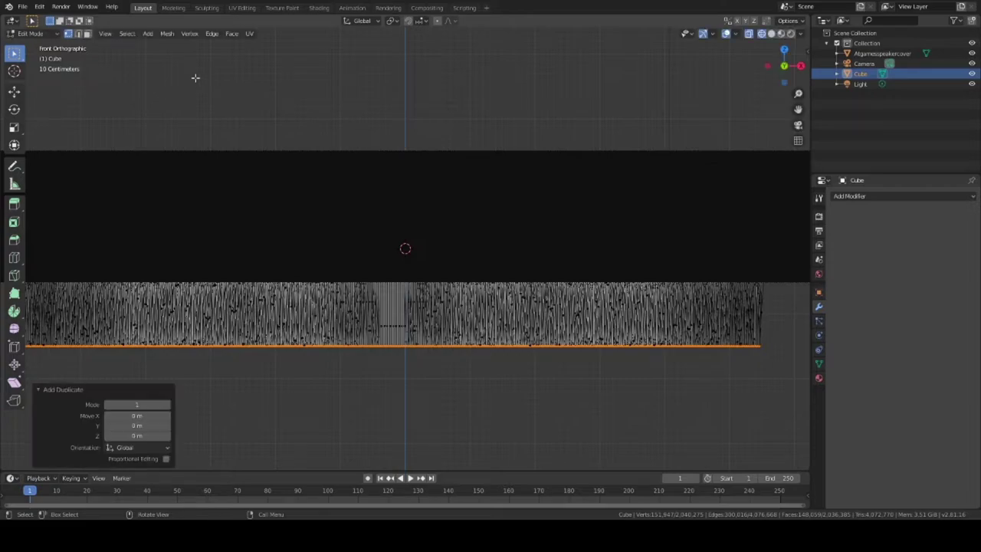
left_click(168, 35)
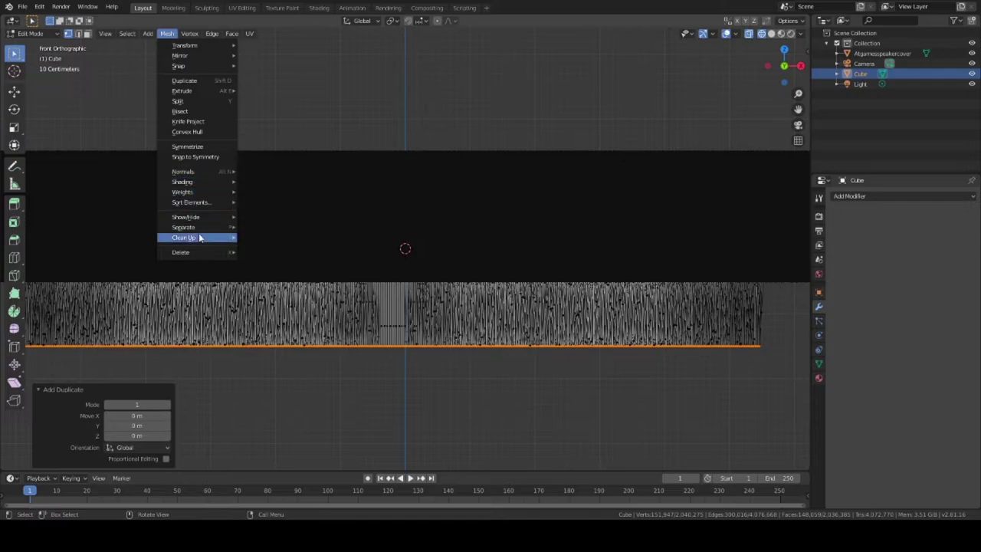
mouse_move(197, 227)
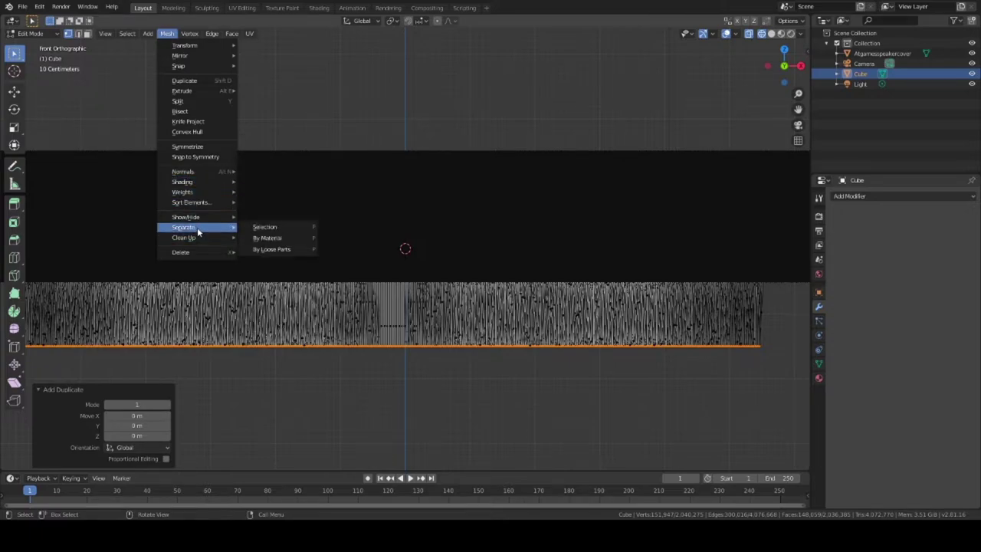
left_click(274, 229)
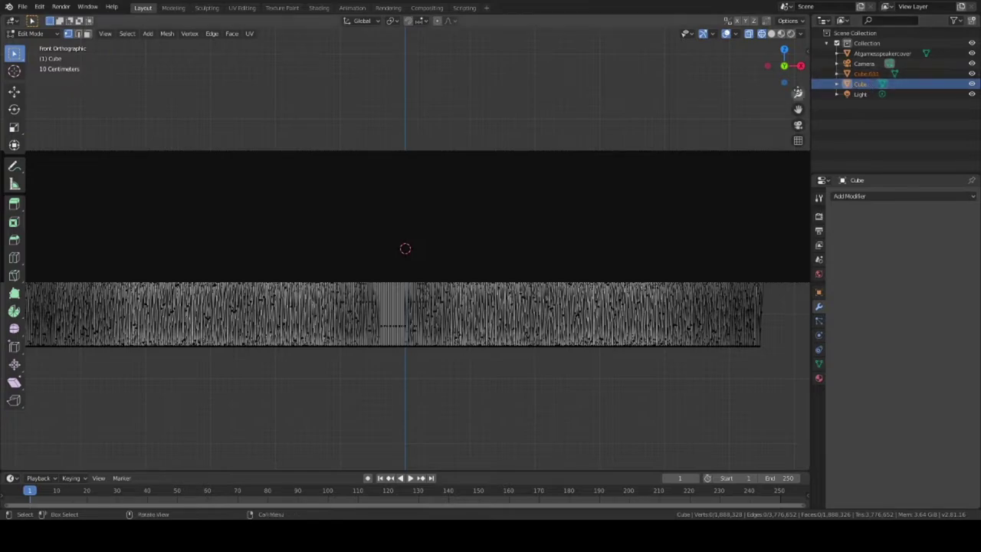
Return to Object Mode, hide the original slab, and select the separated flat mask
left_click(49, 33)
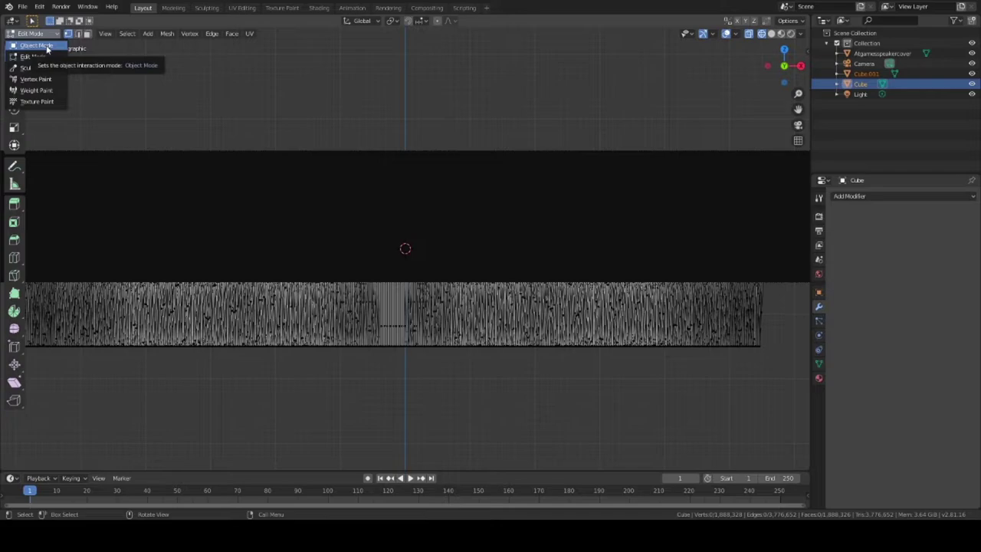
left_click(46, 48)
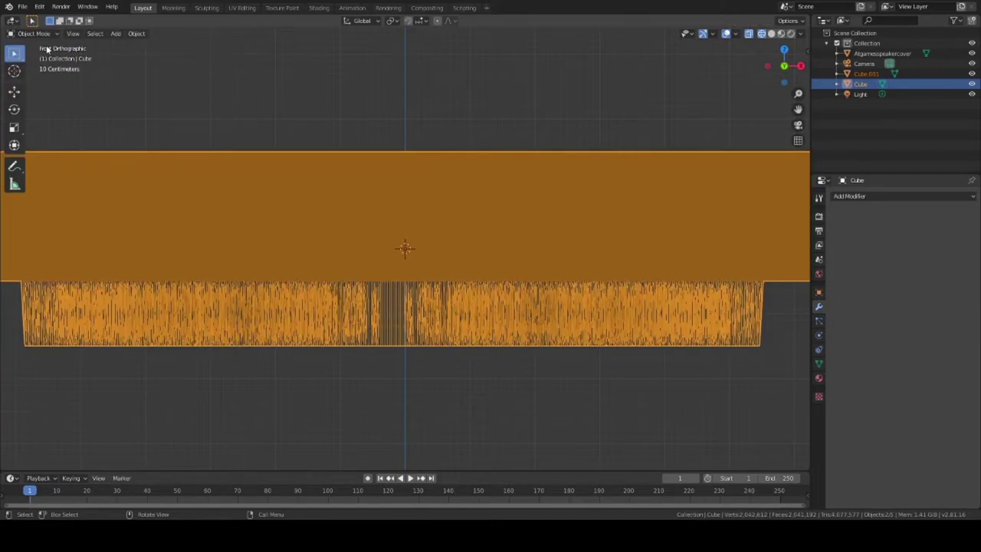
left_click(973, 85)
left_click(955, 75)
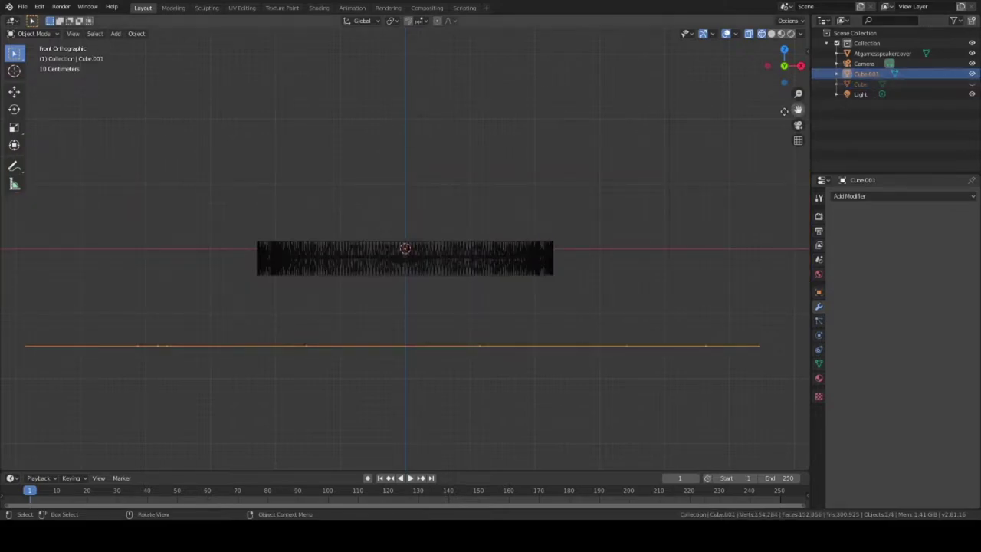
middle_click_drag(687, 201, 645, 287)
scroll(685, 283, "down", 5)
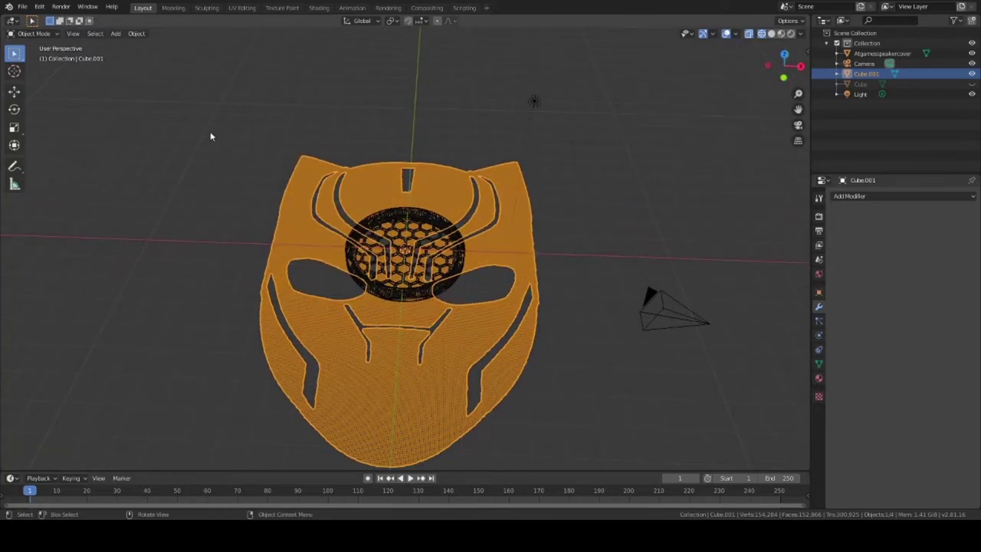
Add a Smooth modifier to the flat mask object
left_click(139, 35)
left_click(138, 35)
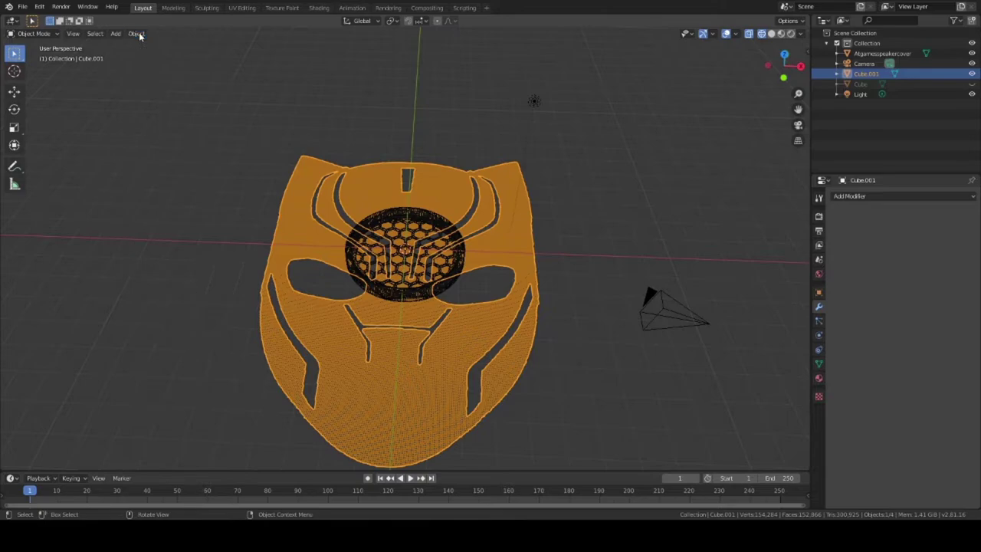
left_click(864, 196)
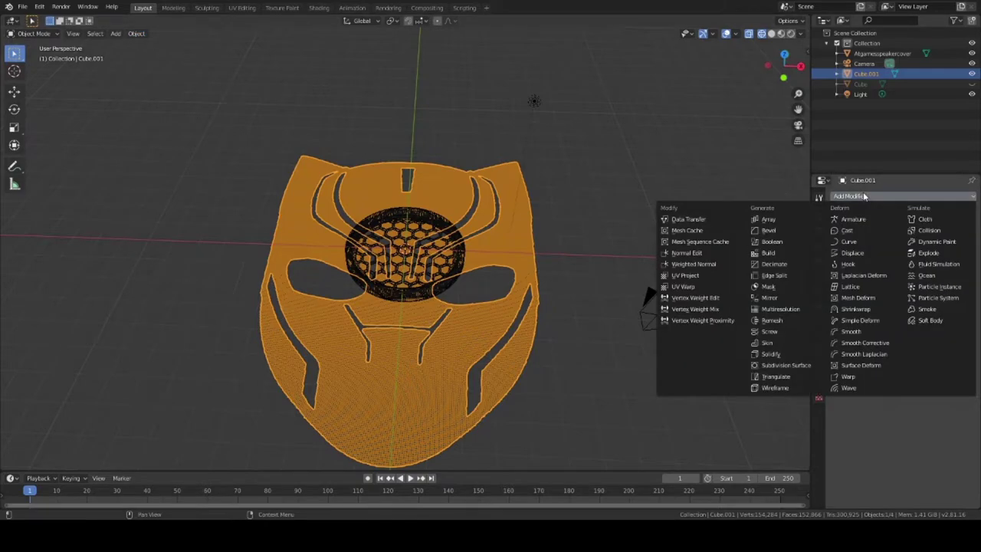
left_click(857, 331)
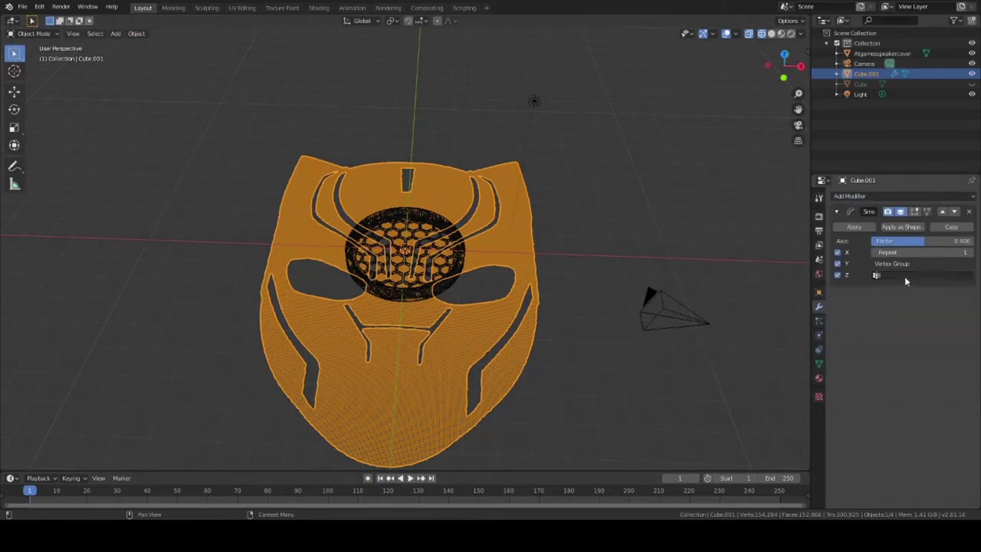
Raise the Smooth modifier's repeat count to soften the mask's edges, and apply the modifier
left_click(971, 252)
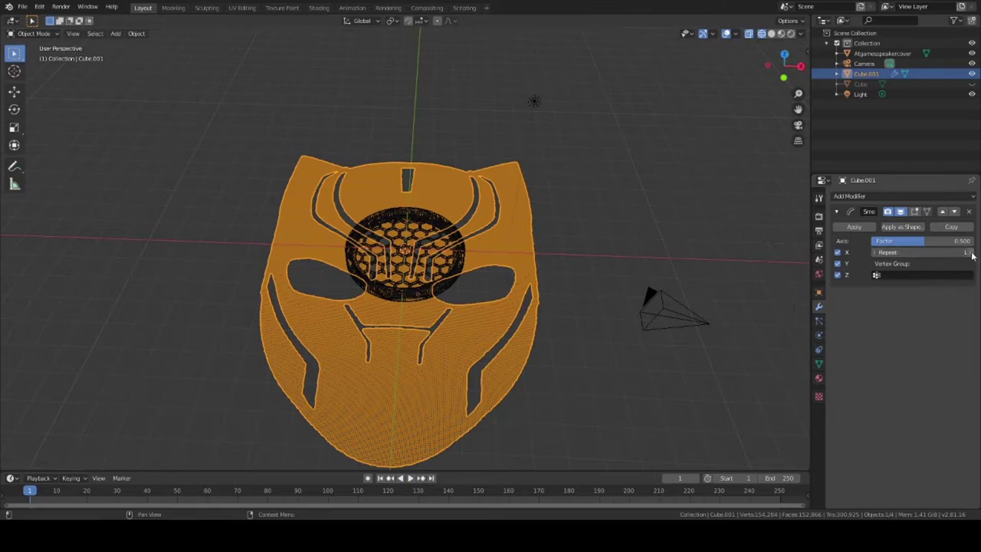
left_click(970, 252)
left_click(971, 252)
left_click(970, 252)
left_click(971, 252)
left_click(971, 252)
left_click(971, 252)
left_click(971, 252)
left_click(971, 253)
left_click(971, 252)
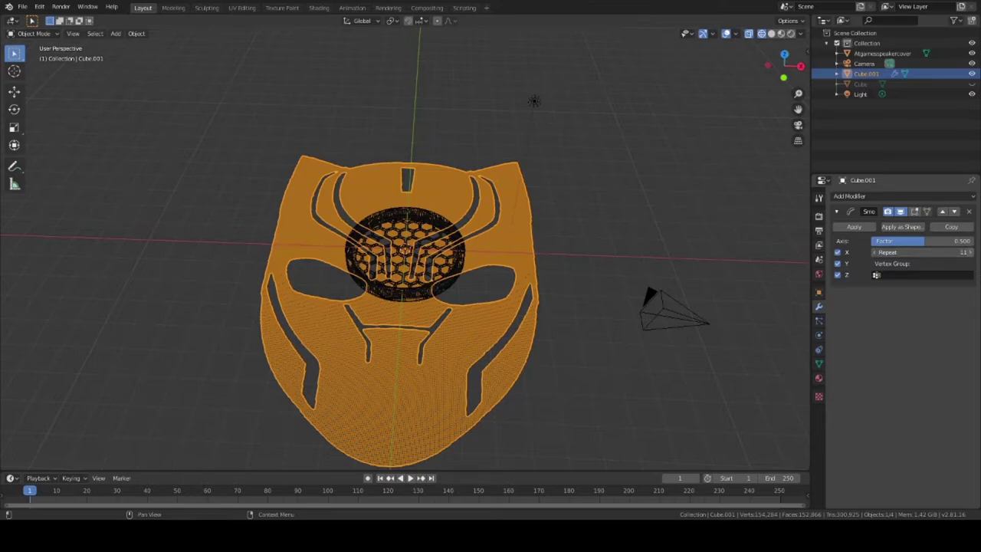
left_click(971, 253)
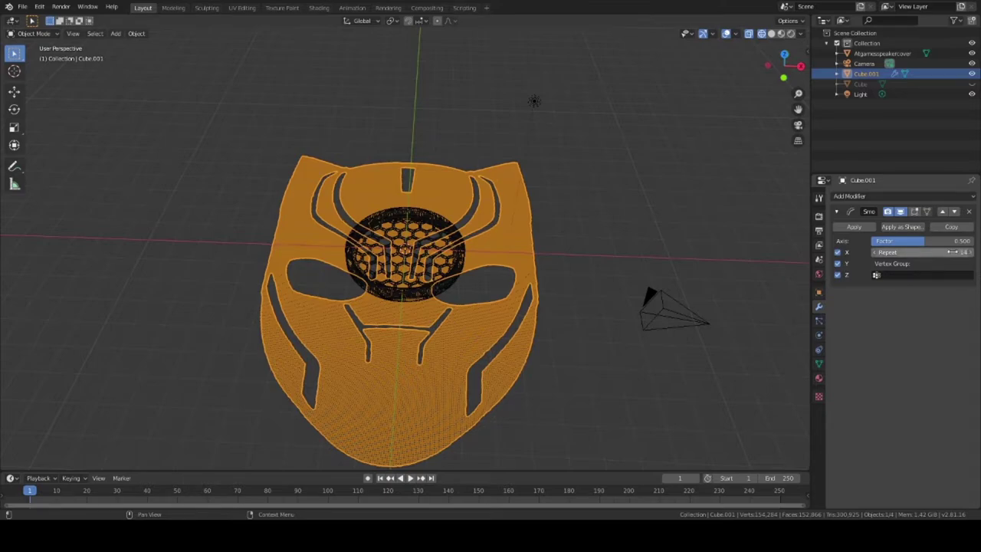
left_click(876, 253)
left_click(876, 253)
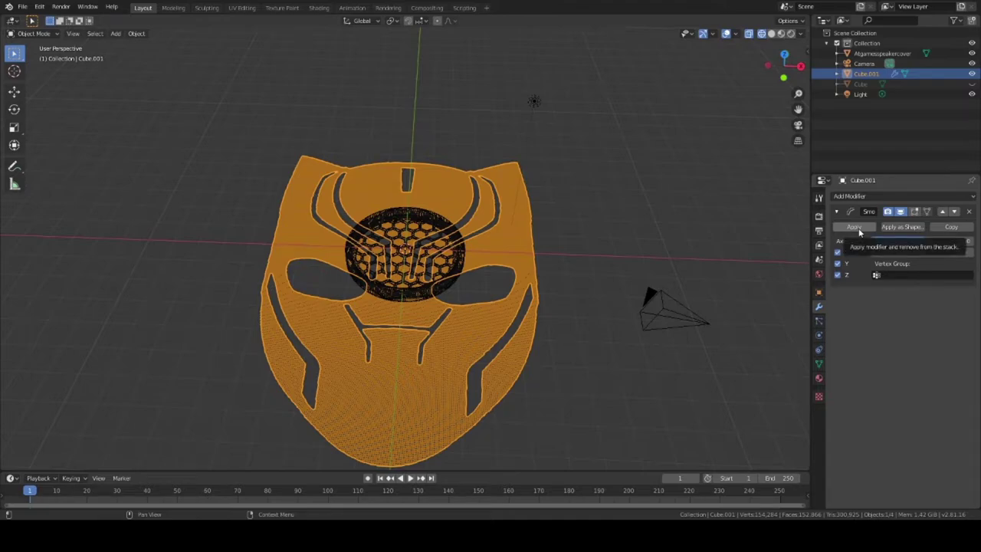
left_click(860, 231)
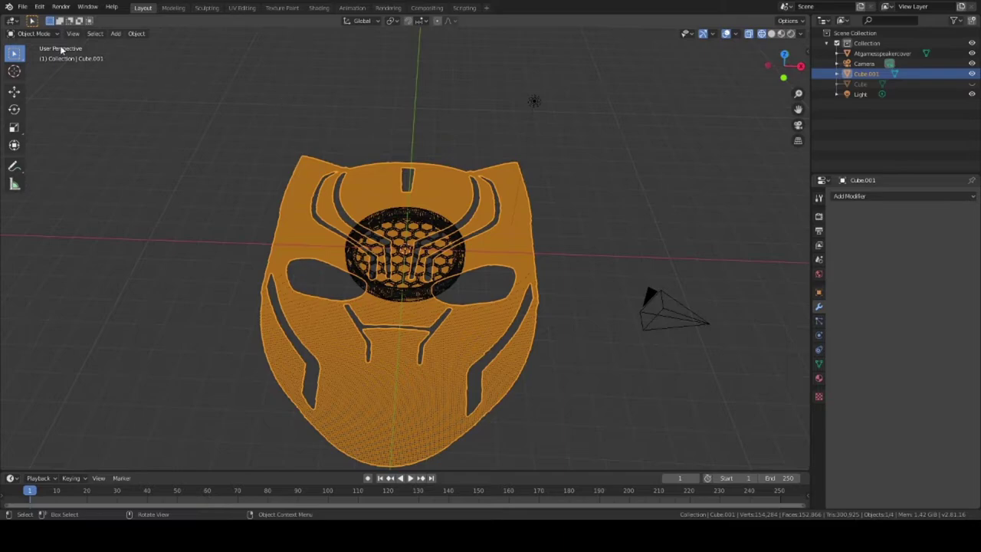
Select the flat mask's entire mesh in Edit Mode and extrude it about 1.18 m downward
left_click(37, 33)
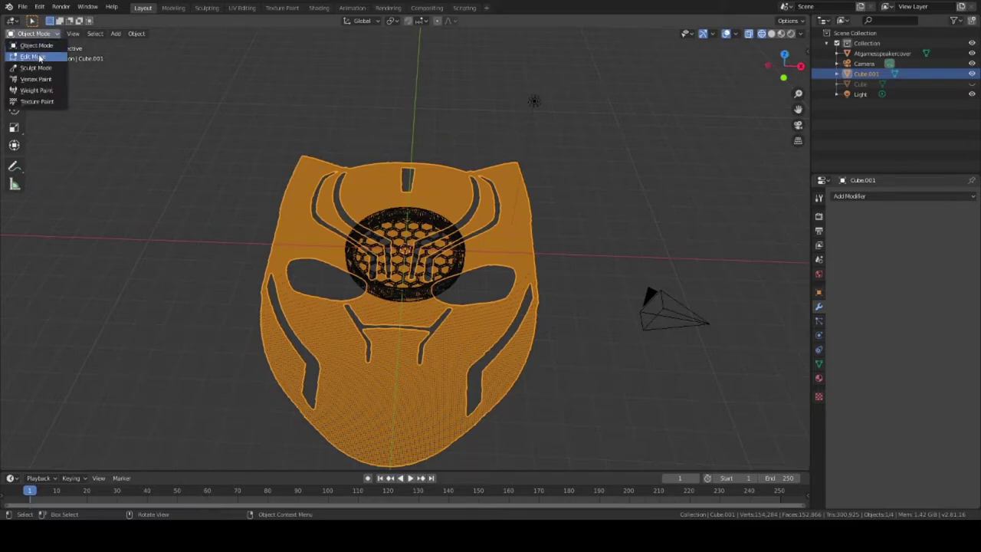
left_click(34, 57)
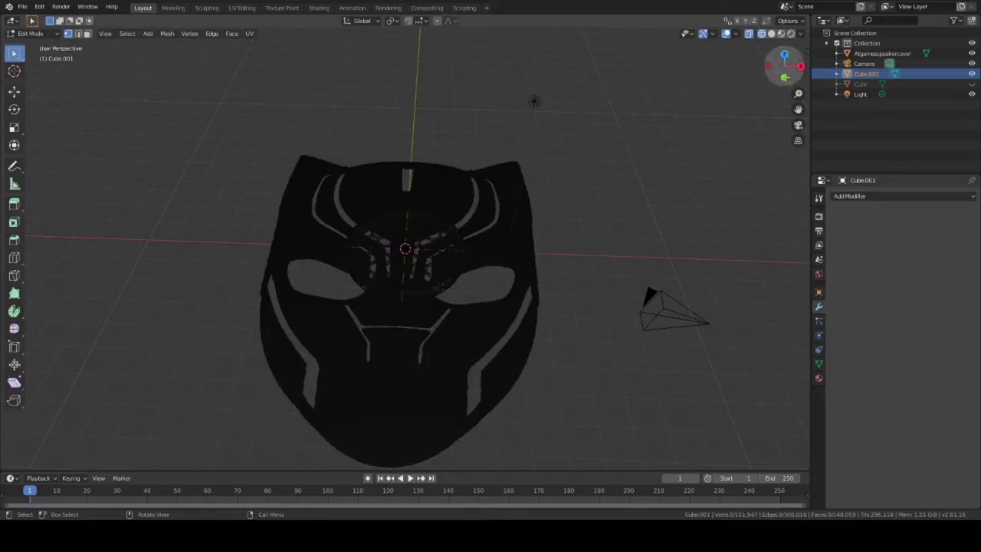
left_click(783, 78)
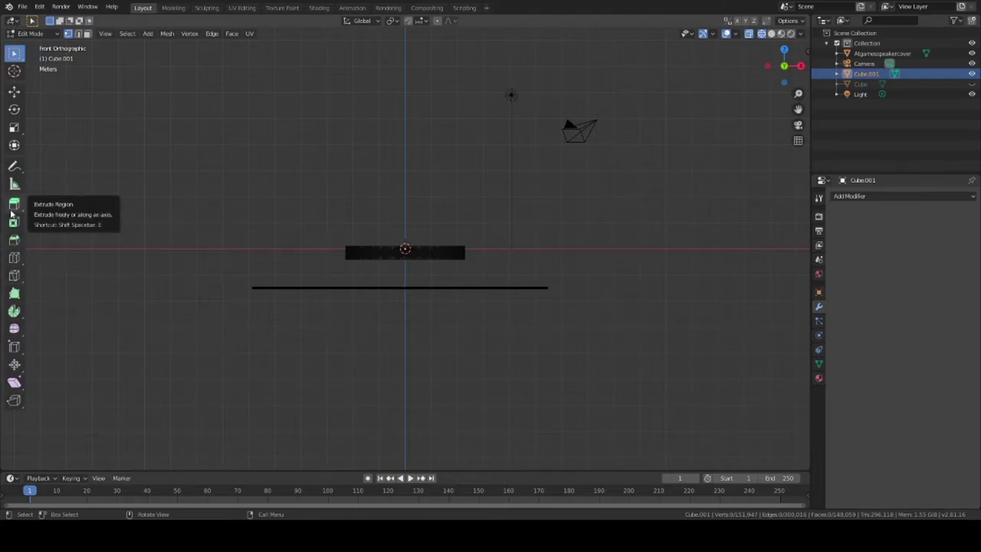
left_click(130, 33)
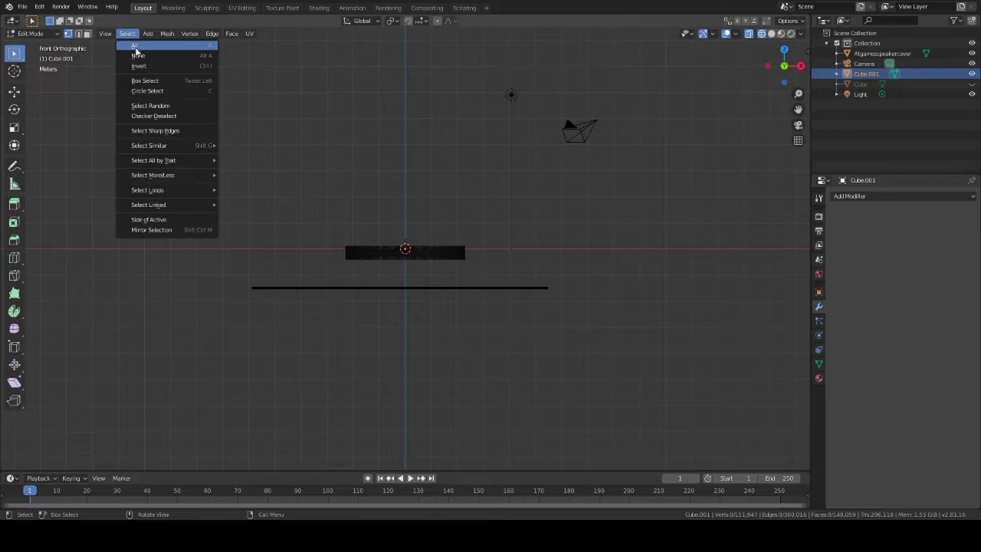
left_click(136, 46)
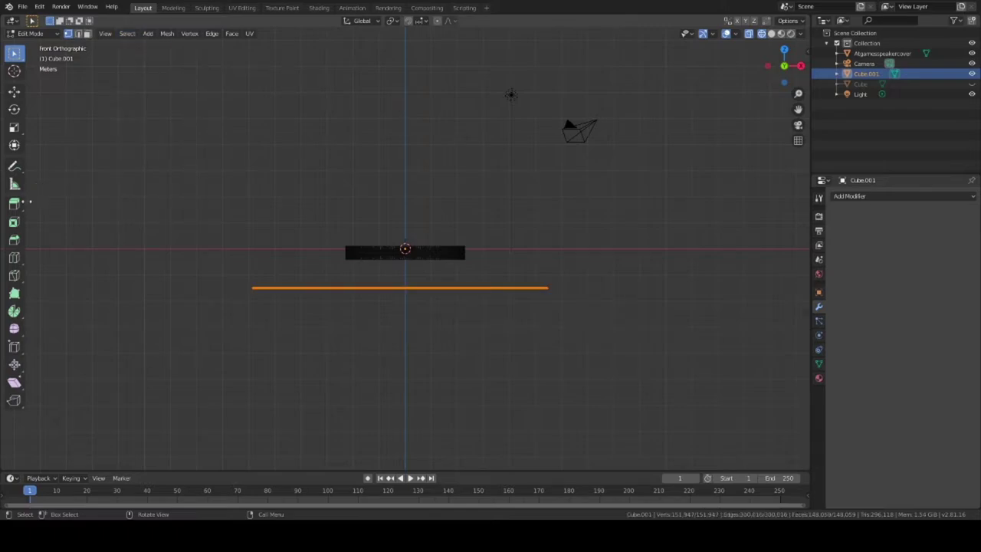
left_click(19, 209)
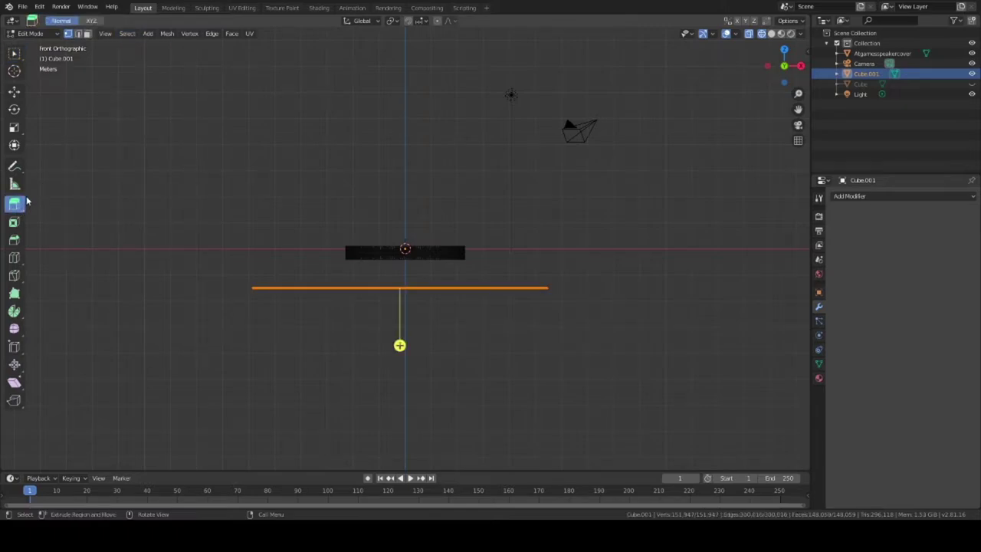
mouse_move(400, 345)
left_mouse_down()
mouse_move(401, 373)
mouse_move(399, 354)
left_mouse_up()
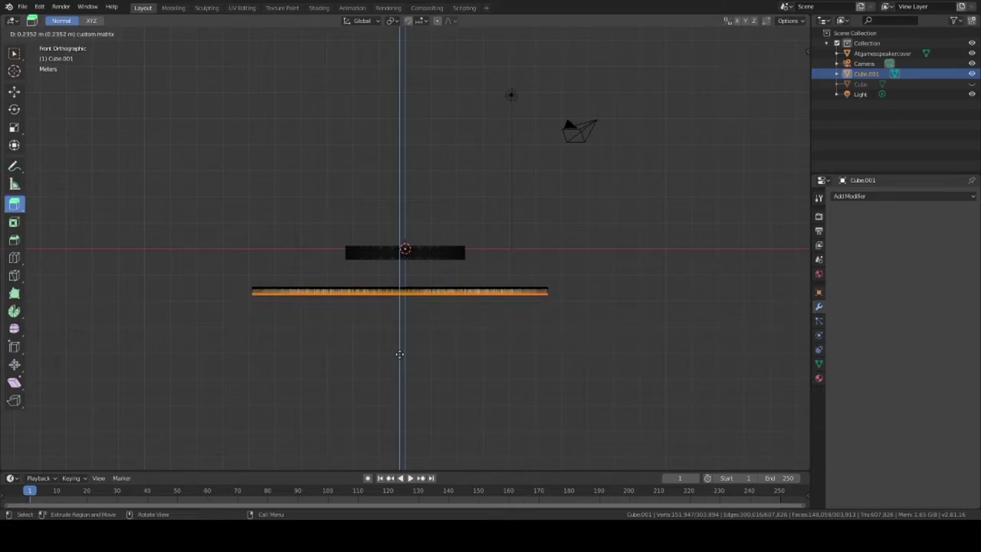
left_click_drag(400, 355, 399, 377)
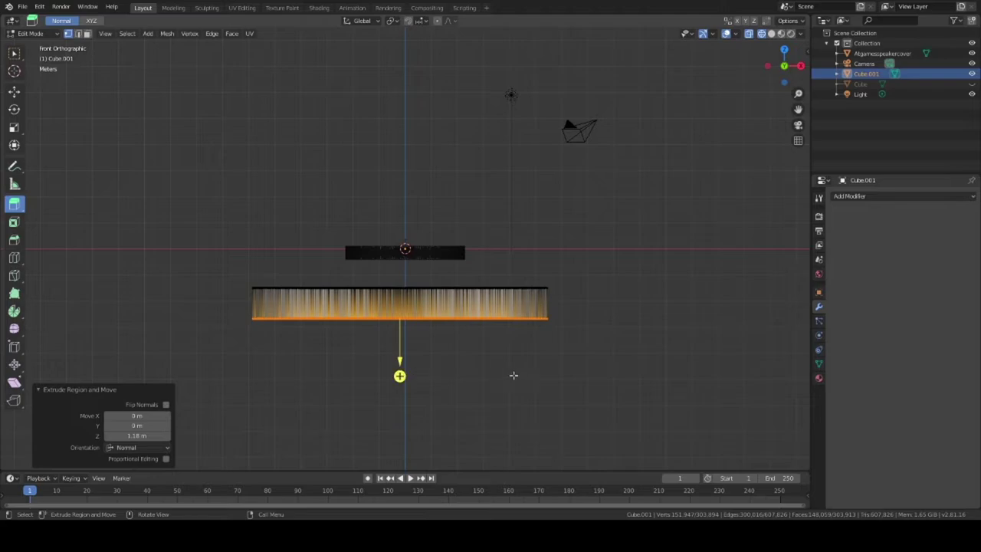
Return to Object Mode and display the extruded mask and speaker cover in solid shading
left_click(31, 33)
left_click(42, 46)
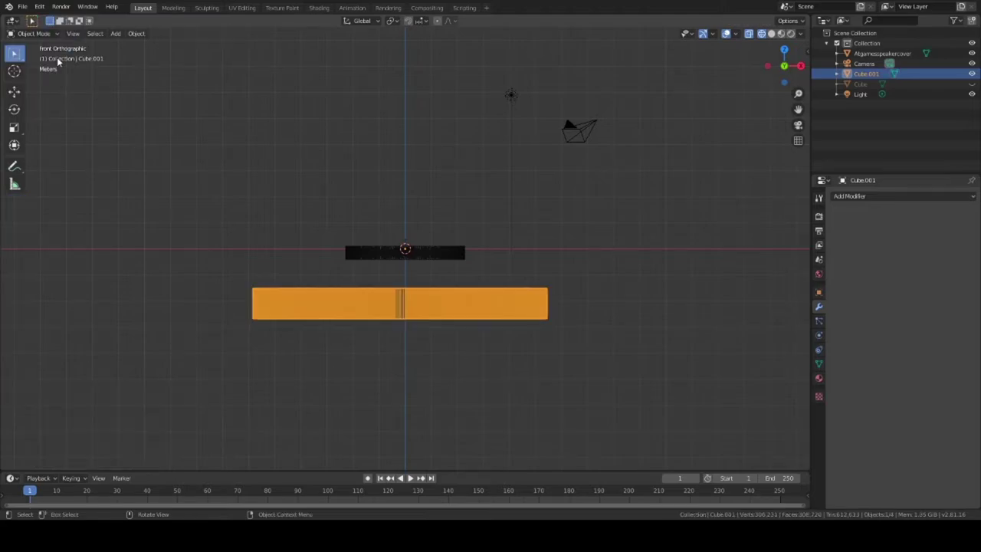
mouse_move(206, 268)
middle_mouse_down()
mouse_move(256, 293)
mouse_move(257, 338)
mouse_move(225, 344)
mouse_move(164, 330)
mouse_move(171, 335)
middle_mouse_up()
scroll(171, 334, "up", 3)
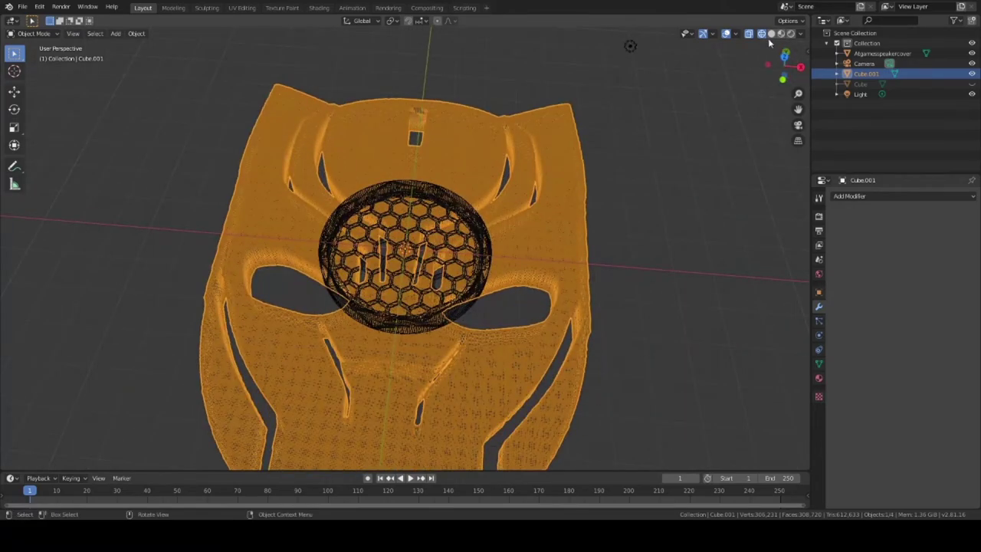
left_click(771, 34)
middle_click_drag(744, 82, 567, 295)
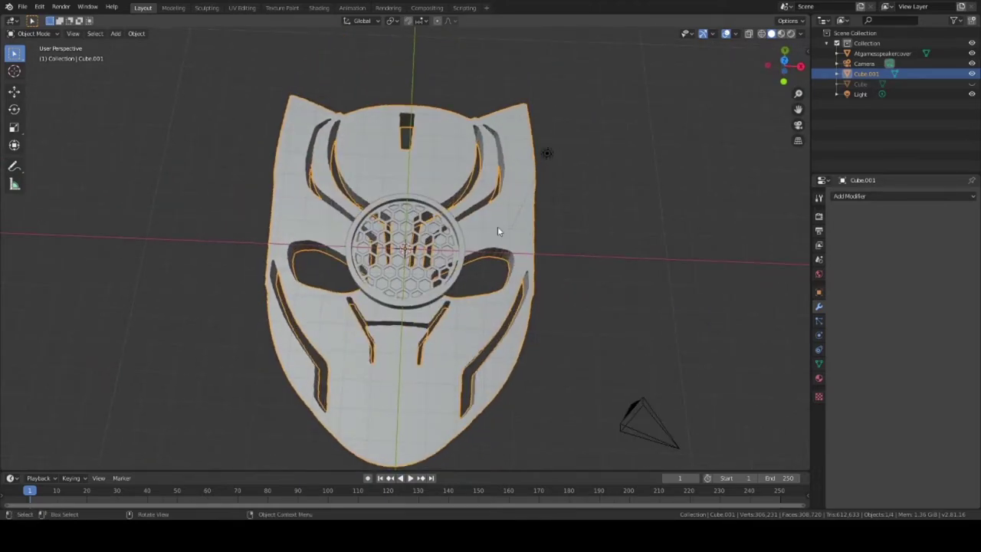
Scale the mask uniformly by about 0.381, 0.611 and 1.02 in turn to fit it inside the speaker cover's ring
left_click(14, 127)
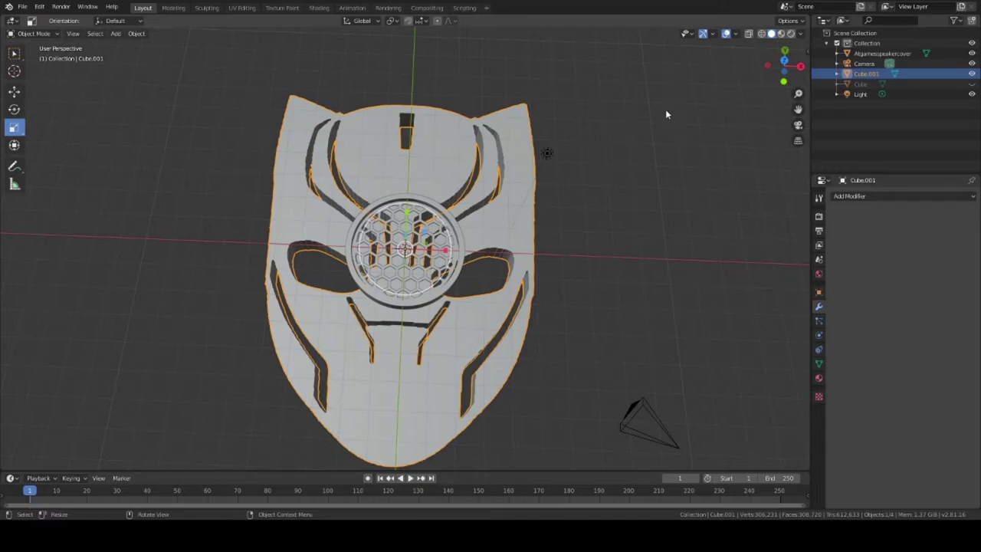
key("s")
left_click(513, 221)
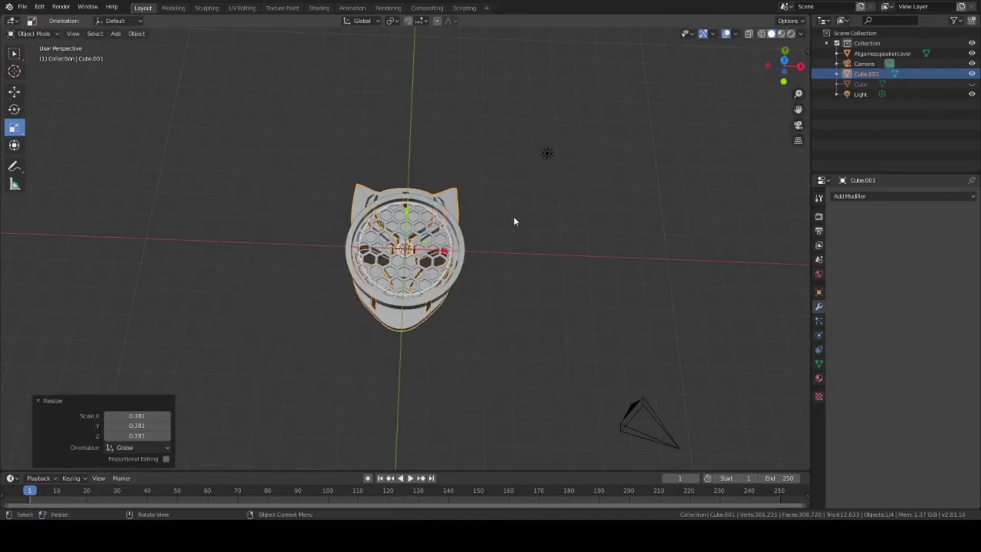
left_click(785, 50)
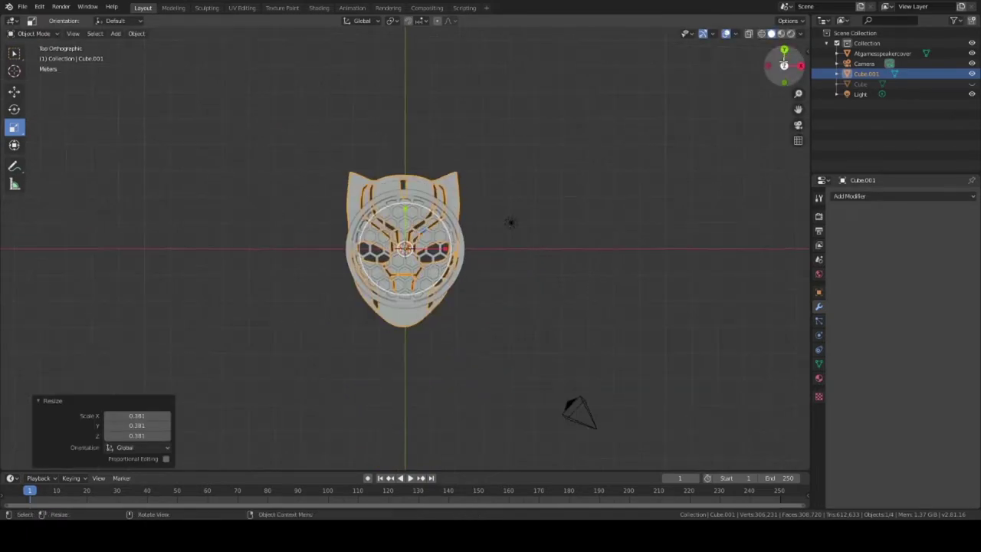
key("s")
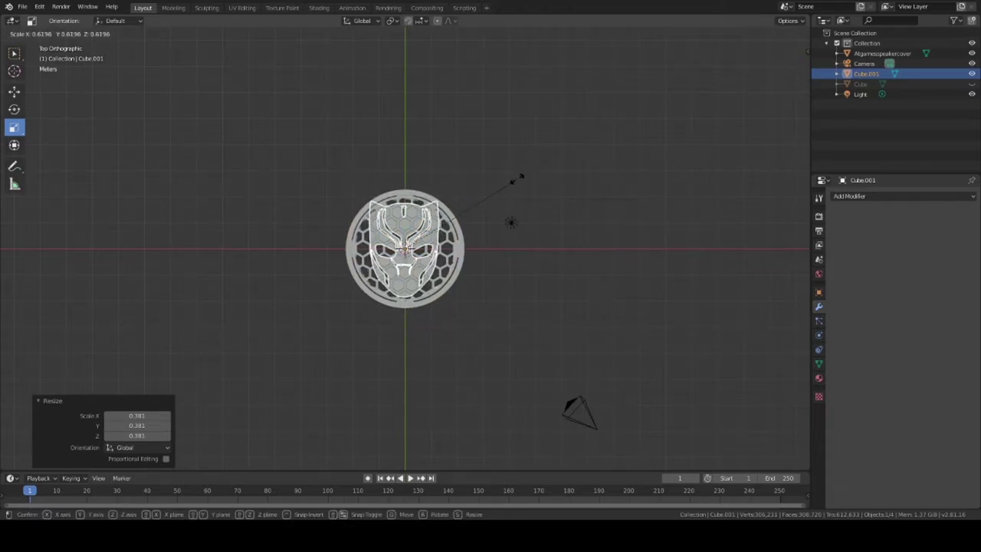
left_click(515, 179)
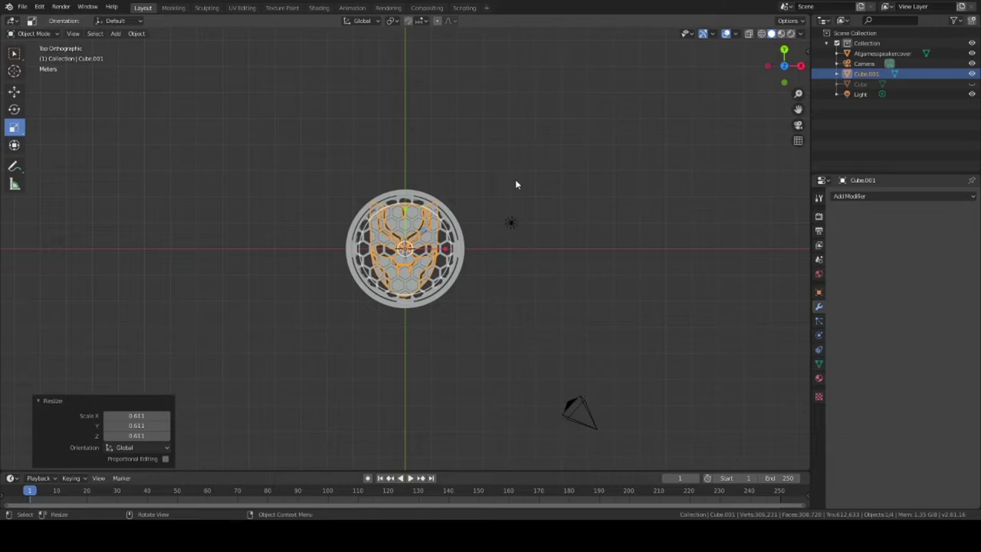
key("s")
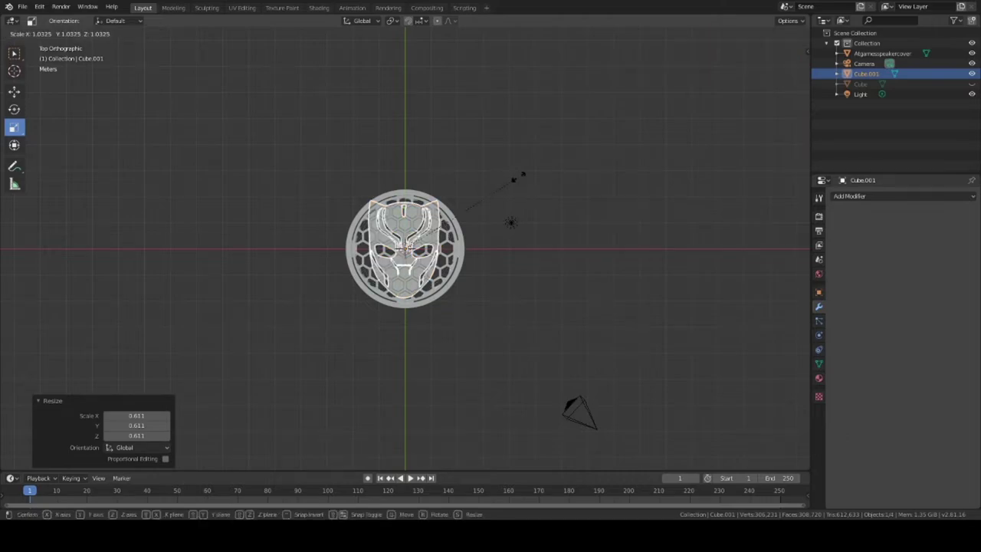
left_click(518, 180)
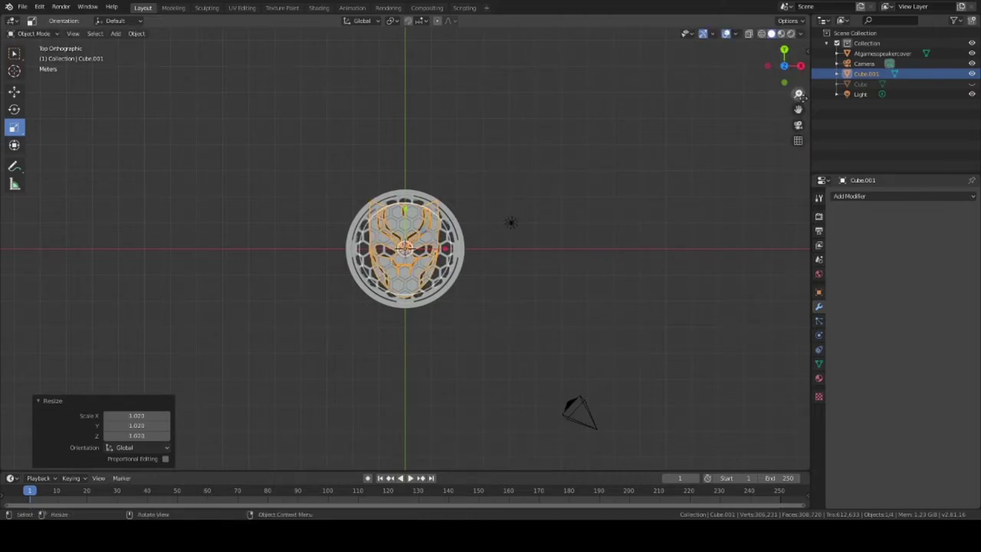
Centre the mask on the speaker cover by moving it about -0.184 m in Y and 0.039 m in X
scroll(589, 279, "up", 5)
scroll(588, 278, "up", 1)
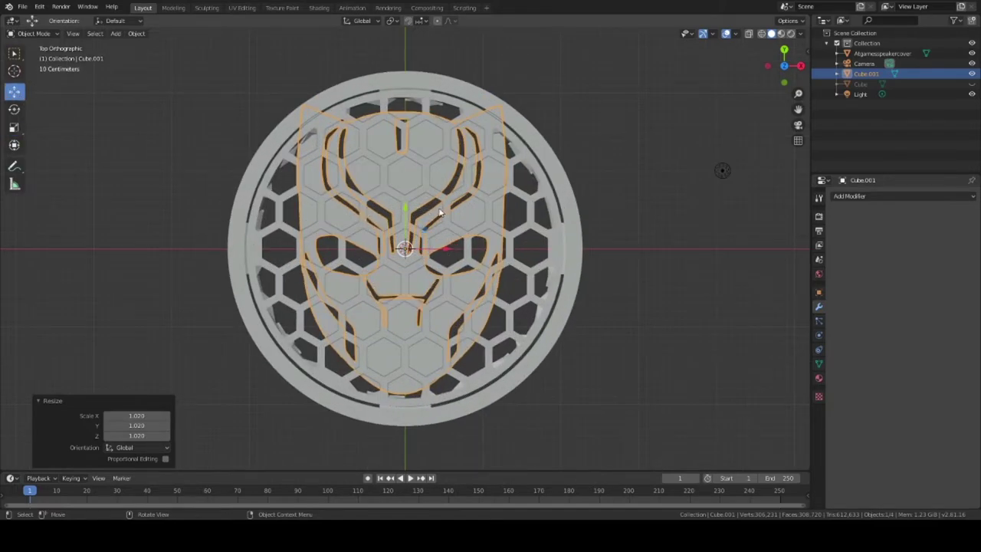
left_click_drag(411, 213, 403, 225)
key("g")
key("x")
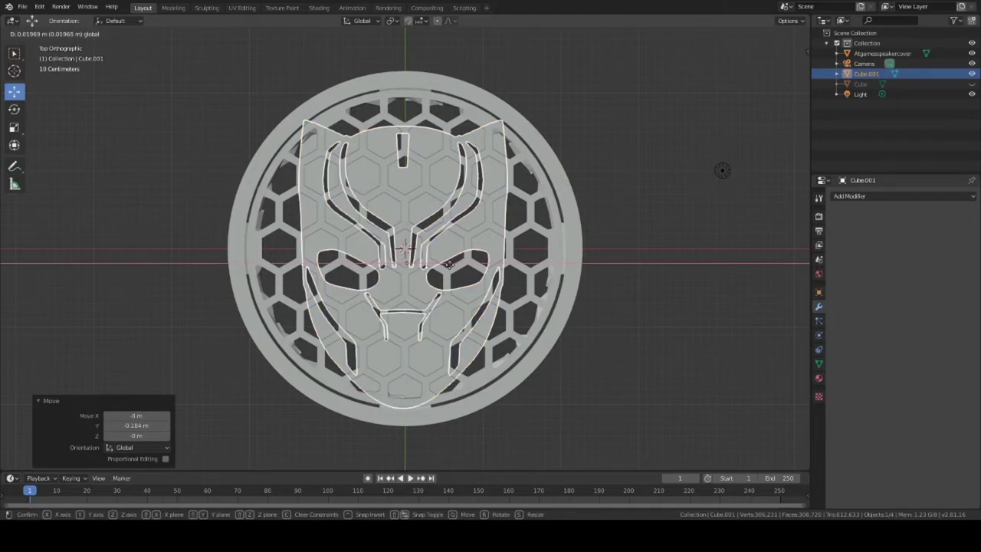
left_click_drag(448, 265, 451, 265)
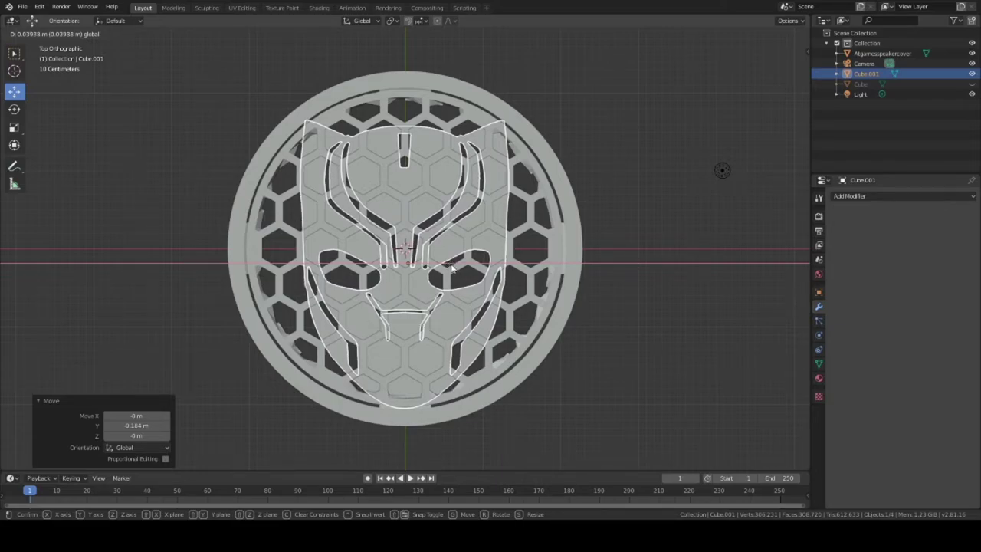
left_click(452, 265)
Enlarge the mask uniformly by about 1.045 so its ears and chin overlap the cover's rim
key("s")
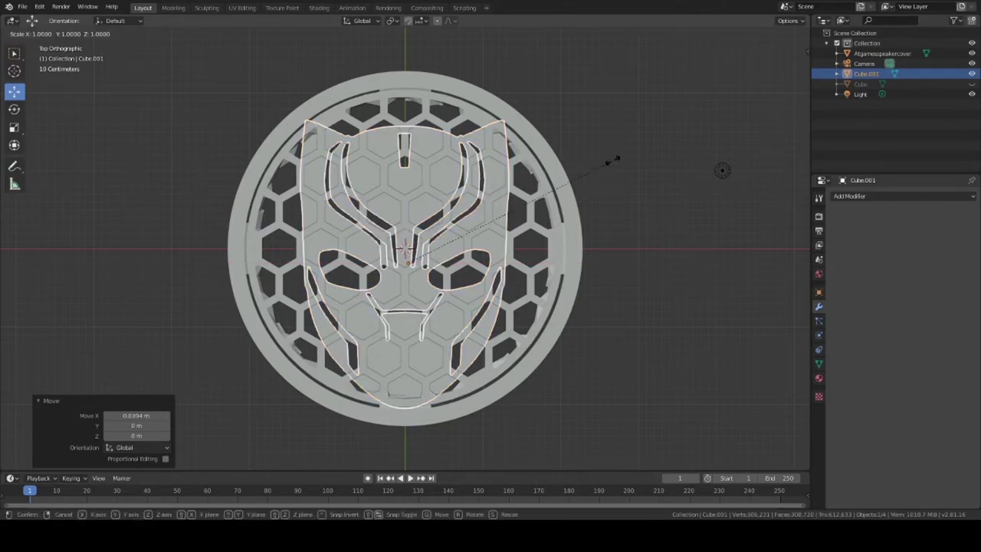
left_click_drag(615, 156, 619, 150)
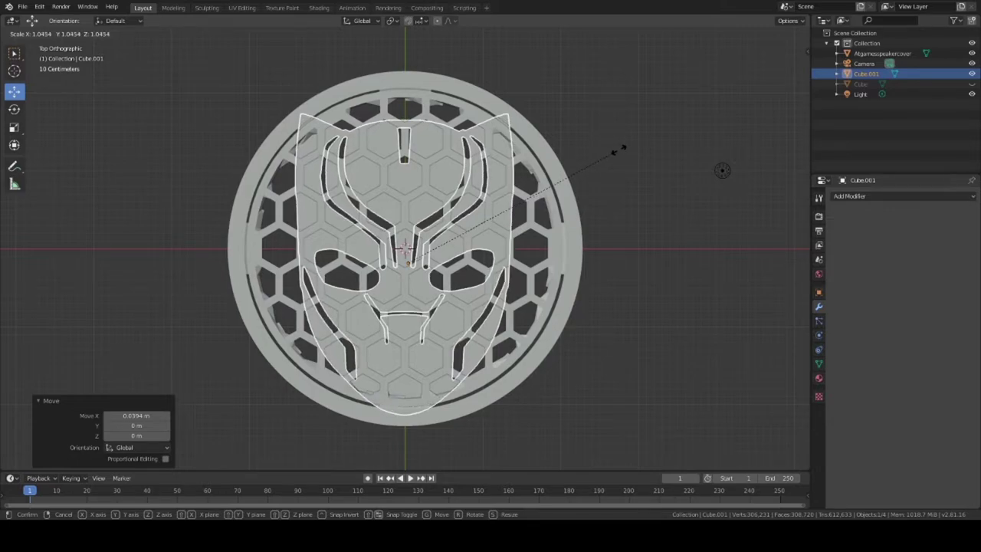
left_click(619, 151)
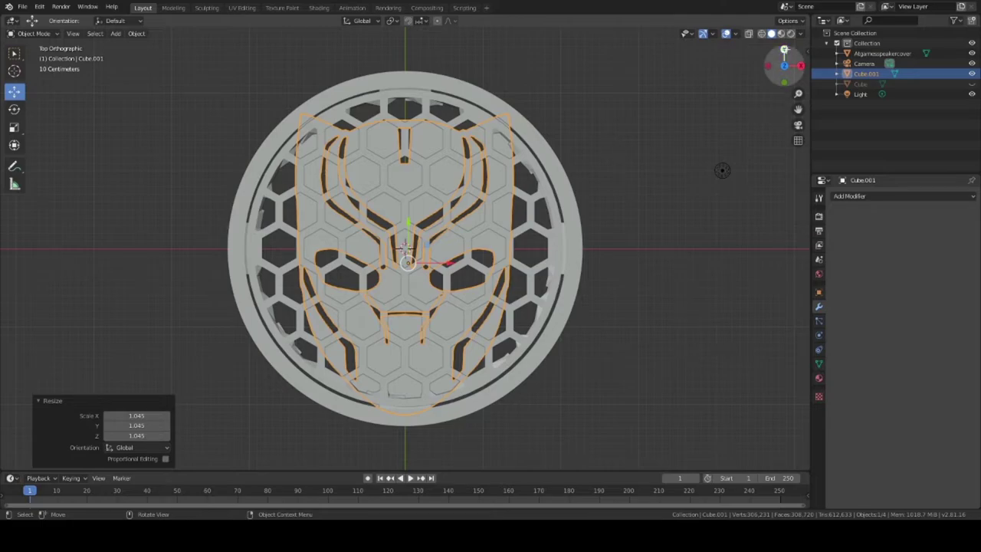
Raise the mask about 0.505 m along Z into the speaker cover, using a wireframe back view
left_click(784, 51)
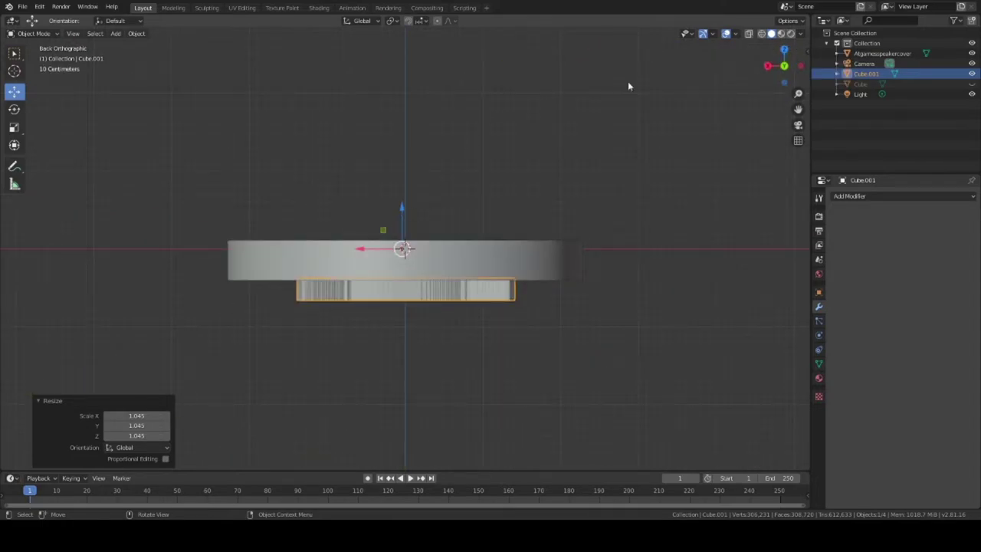
left_click(761, 34)
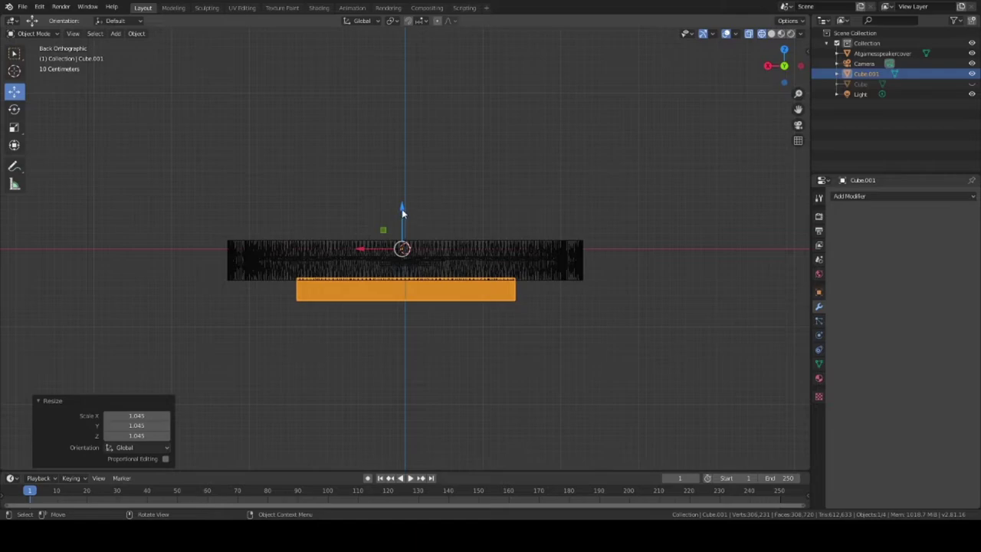
key("g")
key("z")
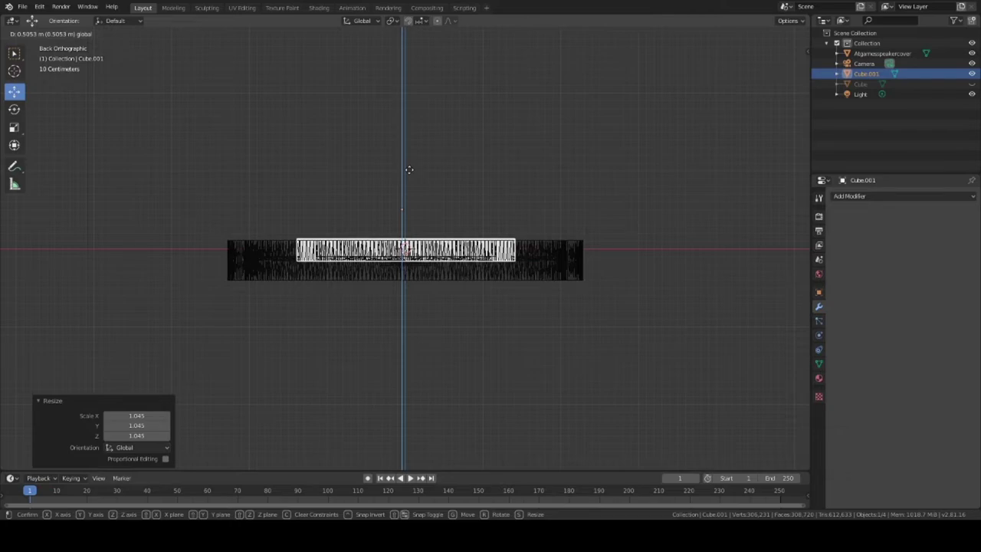
left_click(408, 169)
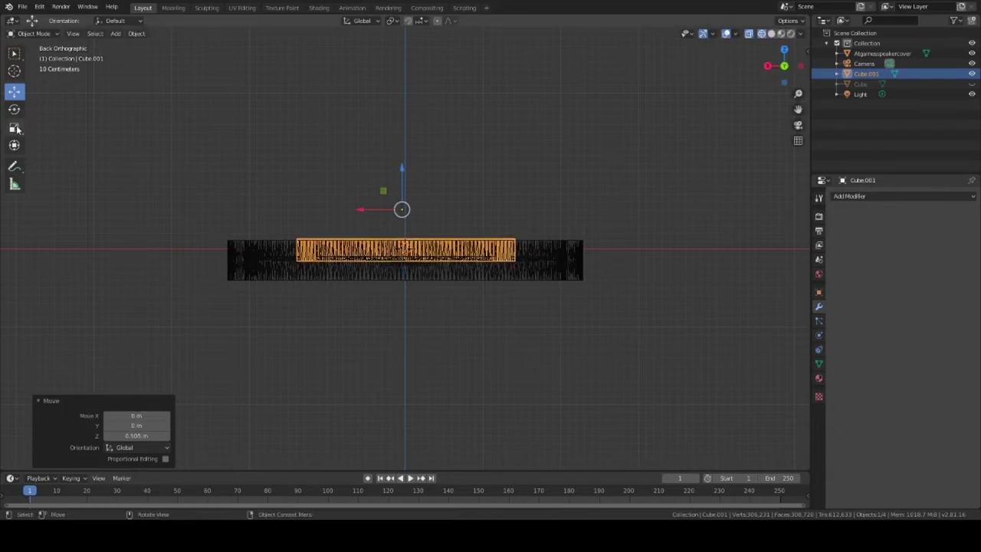
Flatten the mask along Z to about half its thickness and lower it about 0.24 m onto the honeycomb grille
left_click(14, 126)
left_click_drag(400, 171, 399, 182)
left_click(14, 91)
mouse_move(398, 182)
middle_mouse_down()
mouse_move(408, 335)
mouse_move(504, 376)
mouse_move(626, 397)
middle_mouse_up()
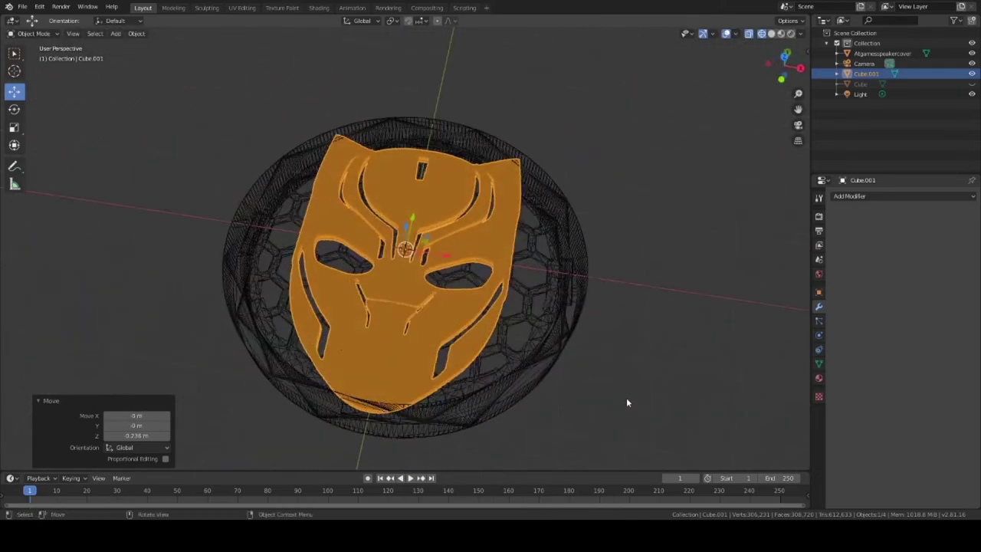
left_click(771, 34)
middle_click_drag(762, 53, 482, 253)
scroll(364, 203, "up", 2)
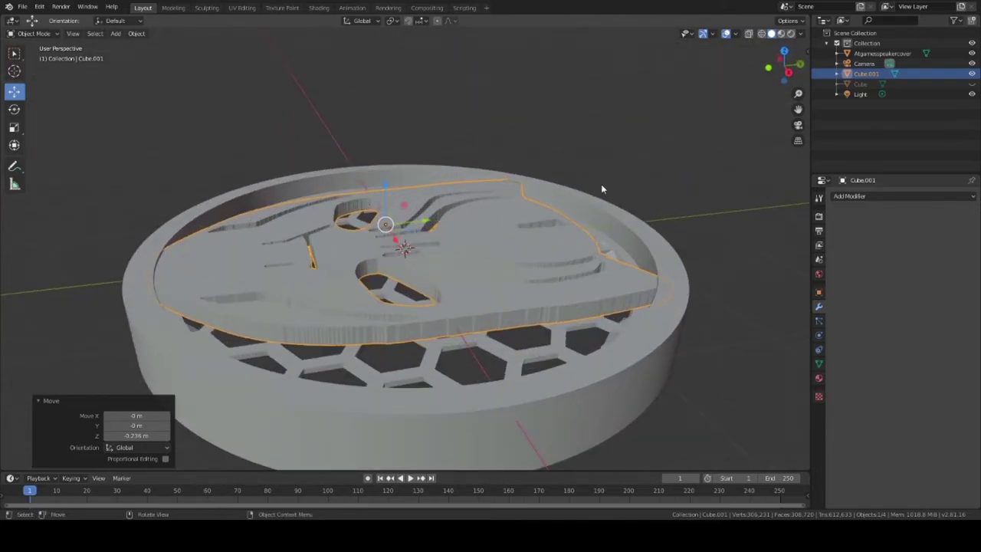
Raise the mask about 0.011 m along Z and check its fit against the cover's rim in wireframe and solid shading
left_click(789, 72)
left_click(761, 34)
scroll(517, 281, "up", 4)
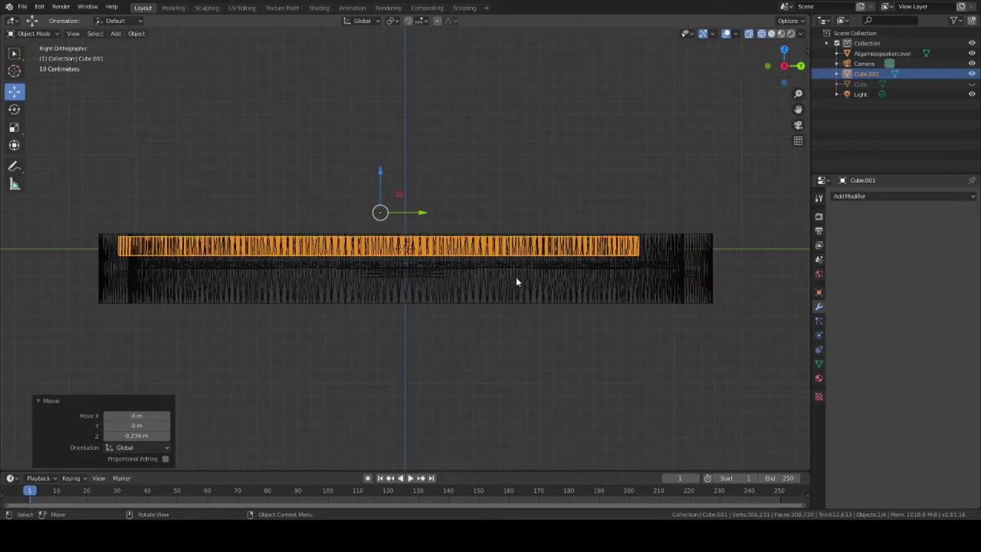
left_click_drag(362, 144, 363, 140)
middle_click_drag(266, 163, 343, 238)
scroll(342, 236, "down", 5)
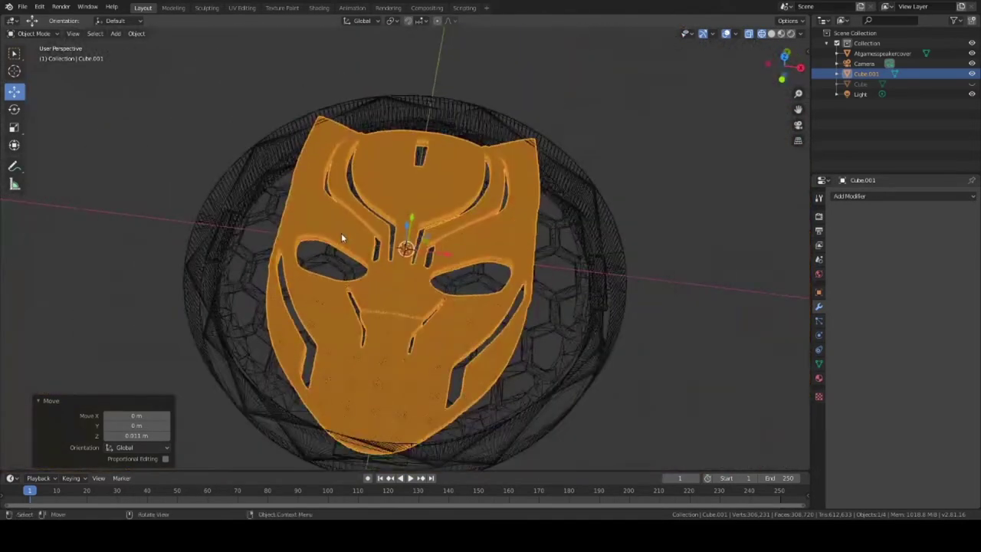
middle_click_drag(700, 102, 667, 245)
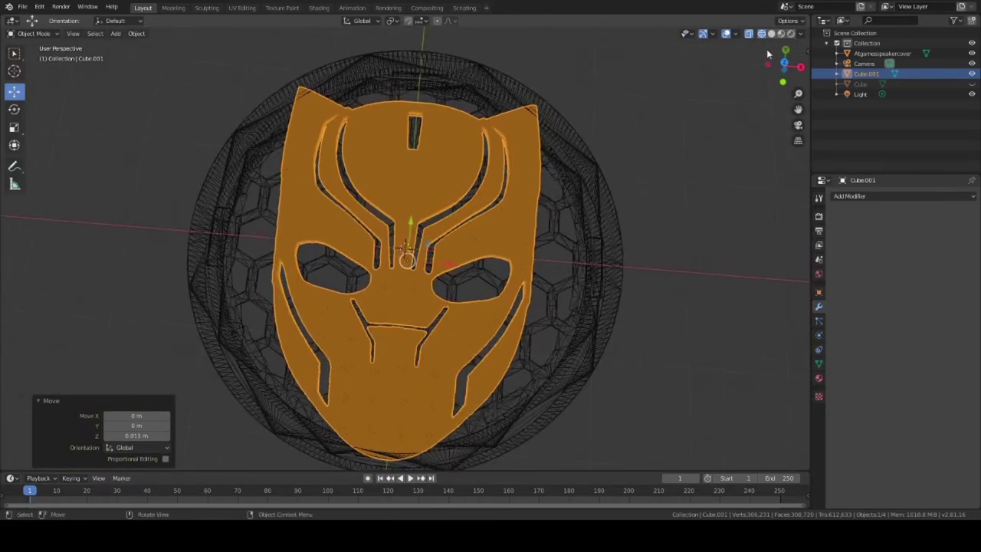
left_click(773, 34)
middle_click_drag(664, 231, 609, 163)
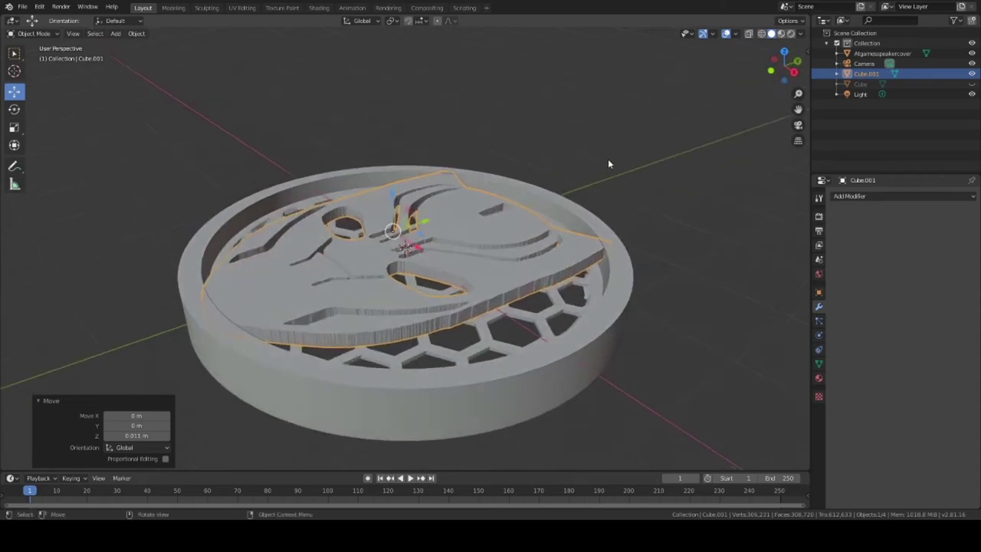
left_click(761, 34)
left_click(794, 72)
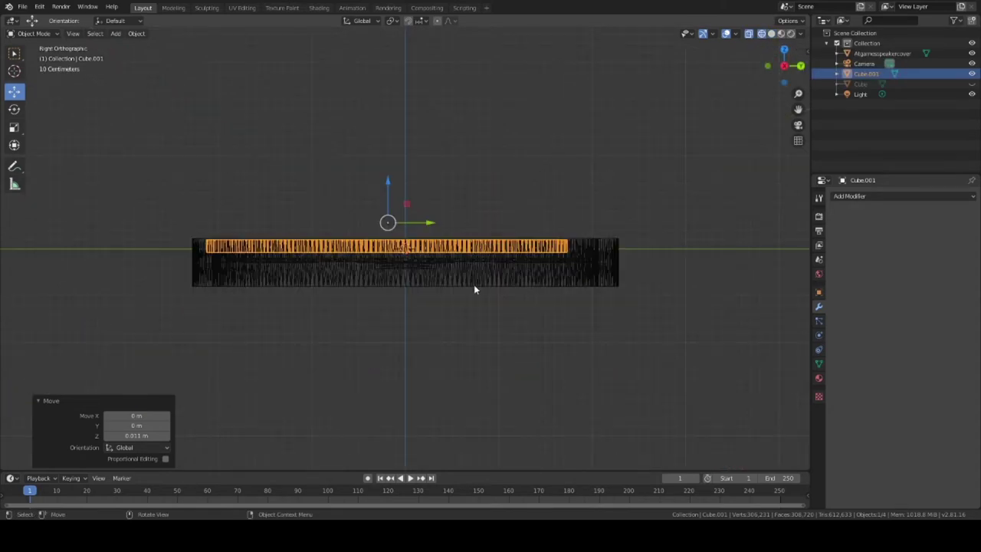
Raise the mask about 0.0074 m along Z and check the result in solid shading
scroll(474, 289, "up", 6)
left_click_drag(315, 73, 316, 65)
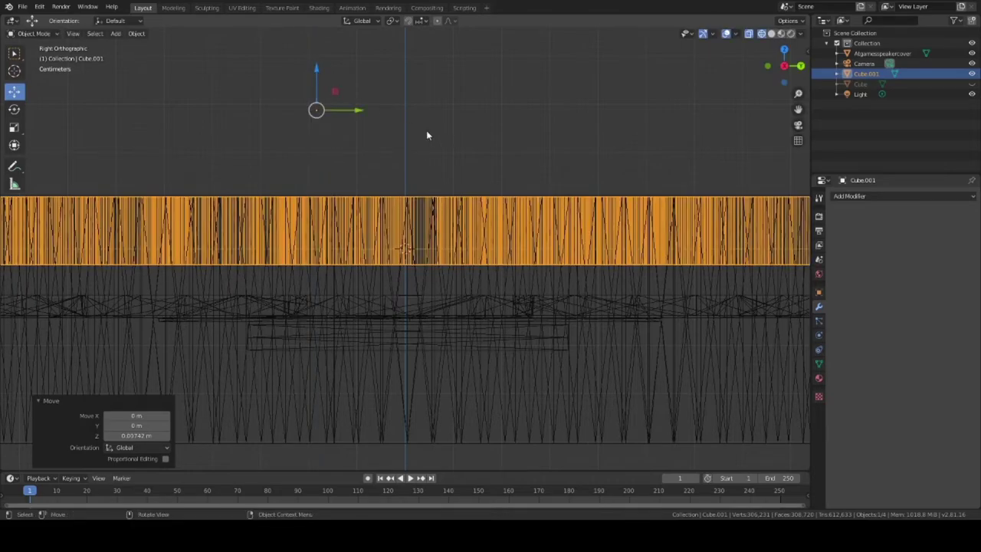
middle_click_drag(423, 151, 506, 222)
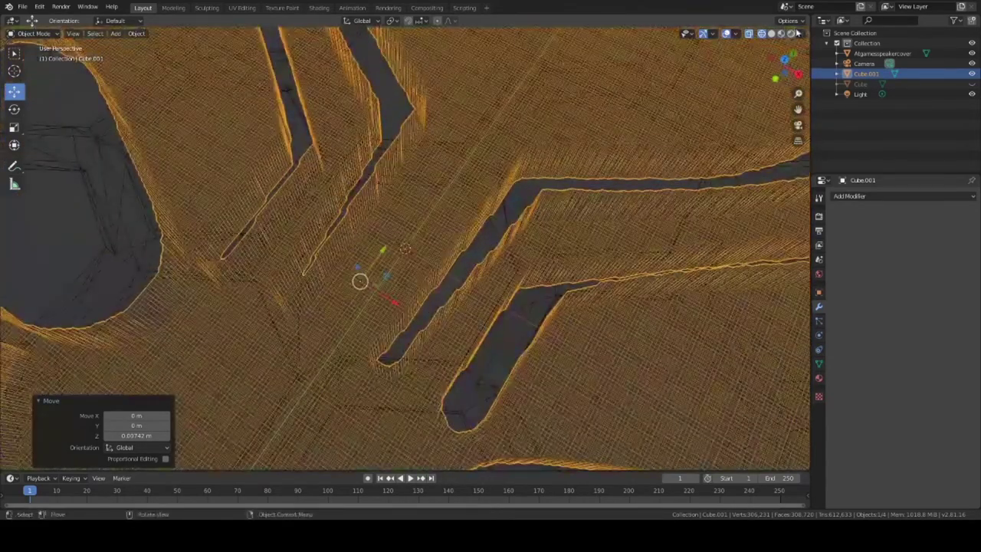
left_click(771, 33)
scroll(564, 216, "down", 6)
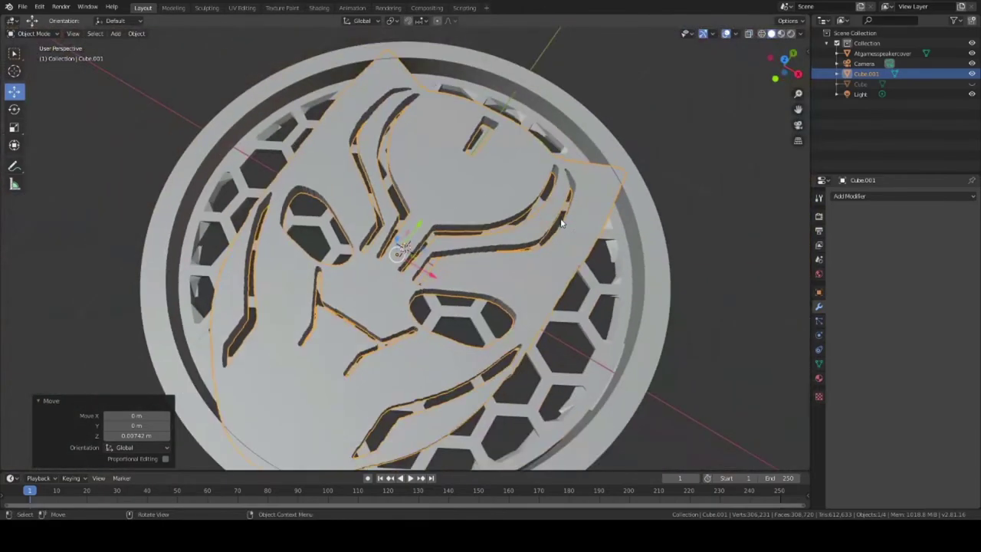
Compare the mask's upper face with the speaker cover's rim in solid and wireframe side views from both right and left
left_click(603, 335)
middle_click_drag(692, 355, 585, 291)
left_click(586, 291)
left_click(792, 74)
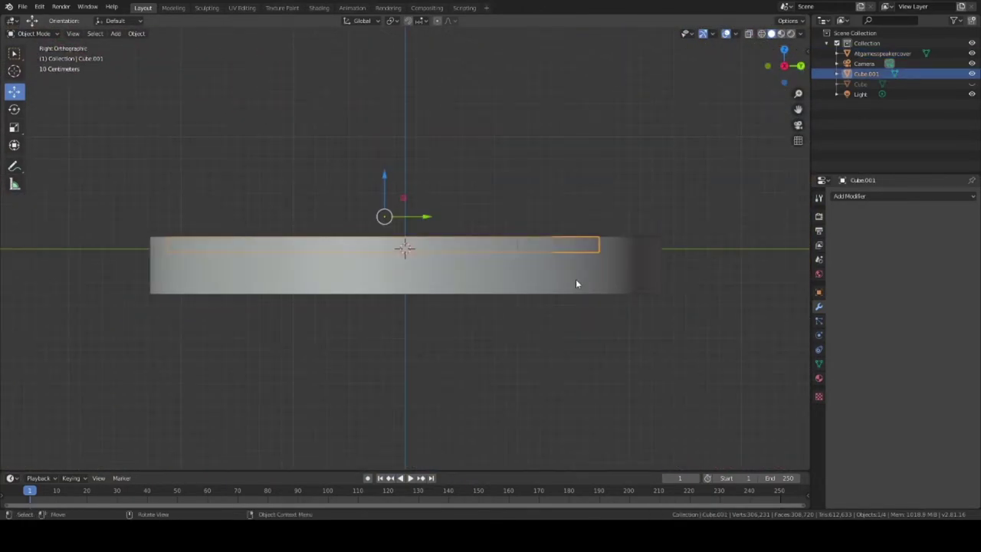
scroll(574, 281, "up", 8)
scroll(574, 284, "up", 2)
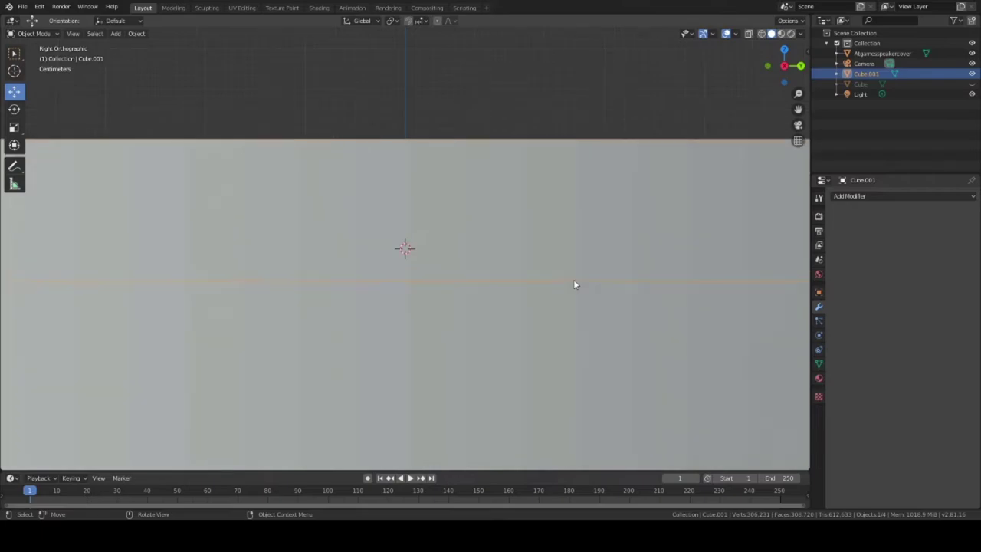
left_click(761, 33)
scroll(440, 201, "up", 2)
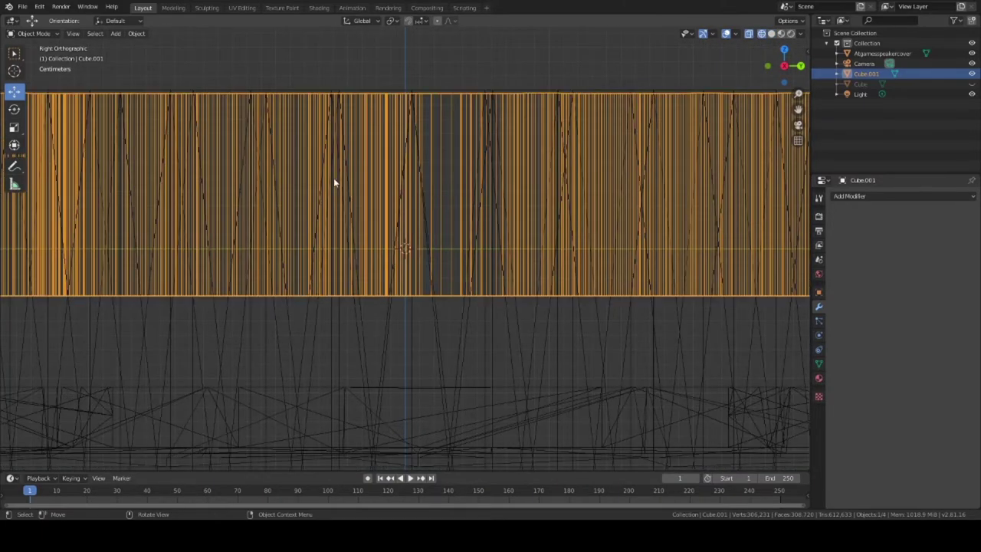
mouse_move(342, 281)
middle_mouse_down()
mouse_move(368, 278)
mouse_move(346, 278)
middle_mouse_up()
key("ctrl+KP_3")
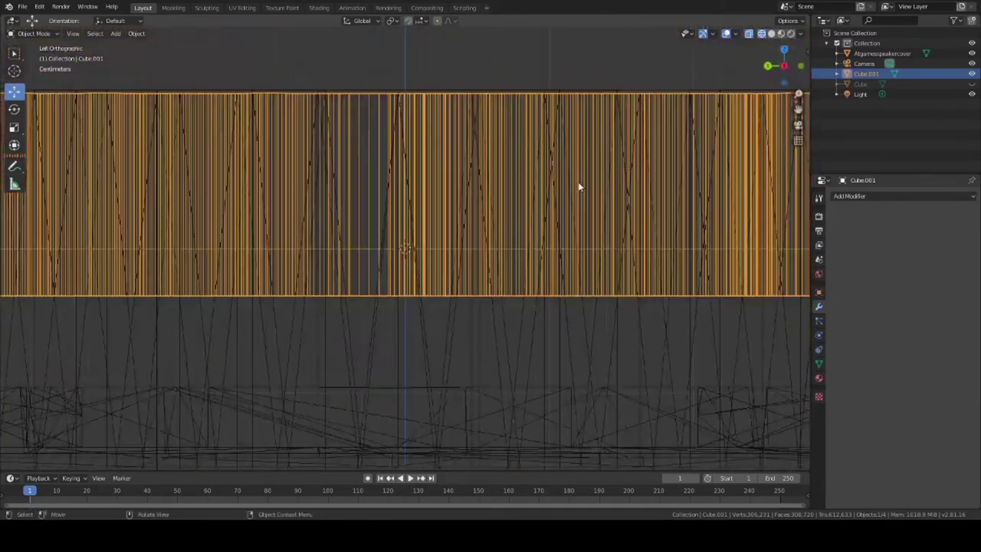
scroll(579, 184, "down", 5)
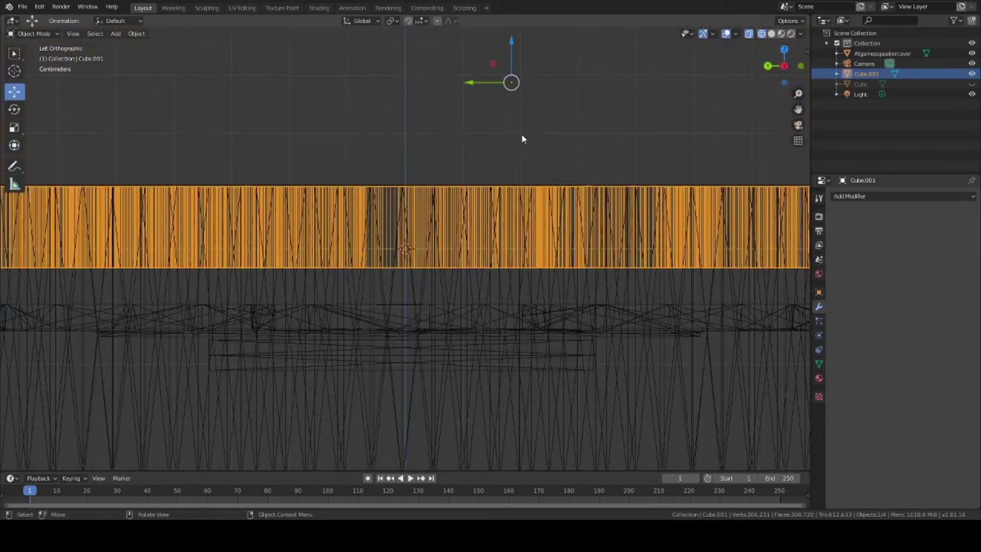
scroll(513, 146, "up", 2)
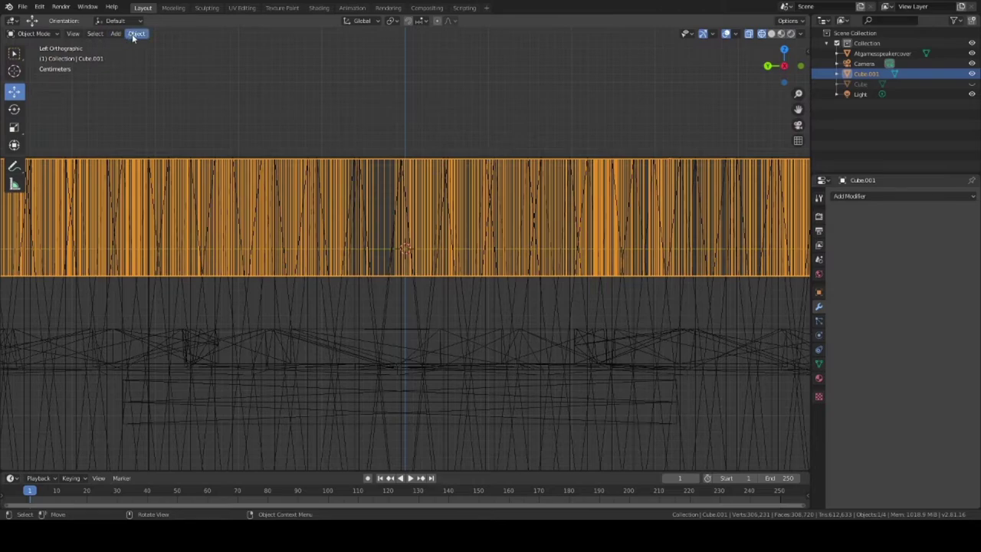
Set the mask's origin to its geometry
left_click(137, 34)
mouse_move(149, 57)
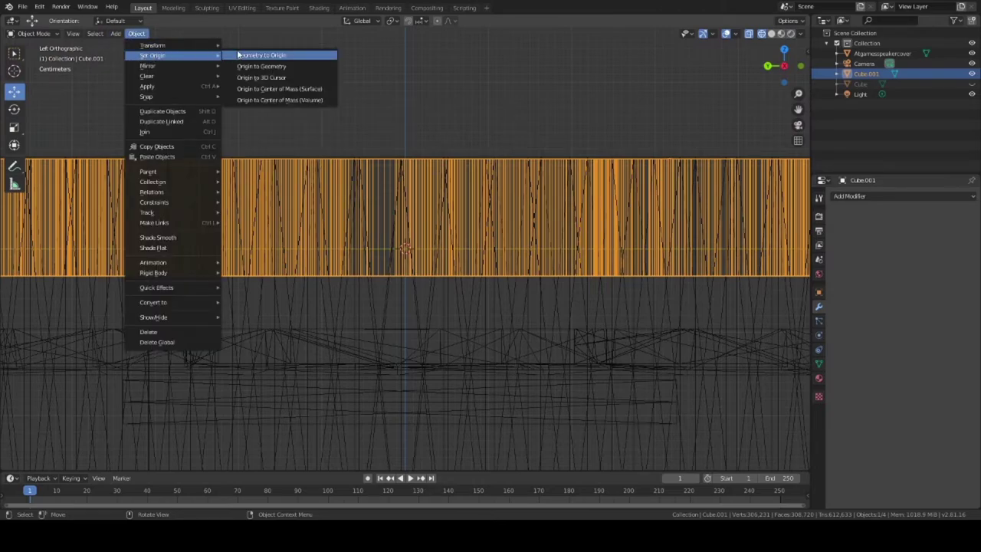
left_click(265, 67)
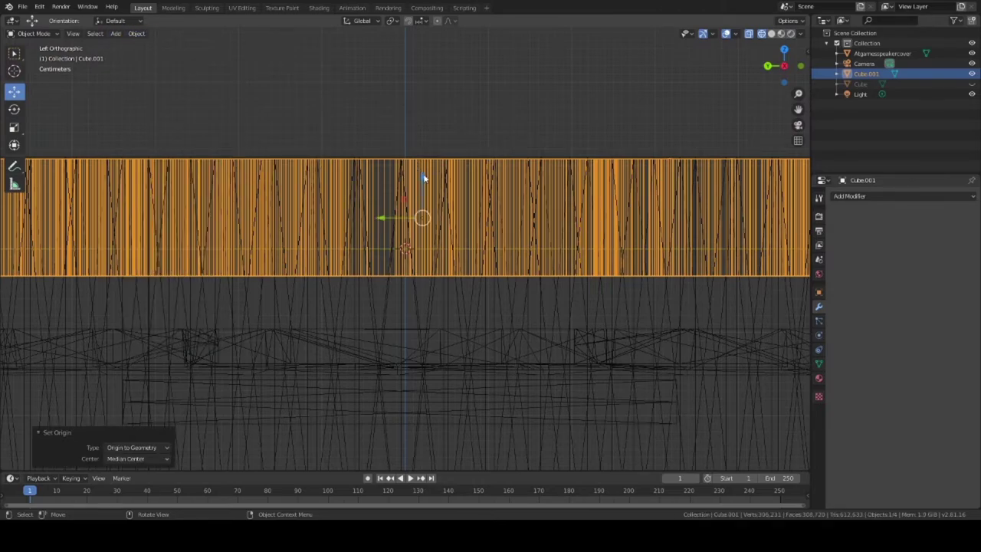
Raise the mask about 0.0018 m along Z to meet the cover's rim, then deselect it and return to solid shading
scroll(424, 189, "up", 4)
left_click_drag(443, 144, 438, 140)
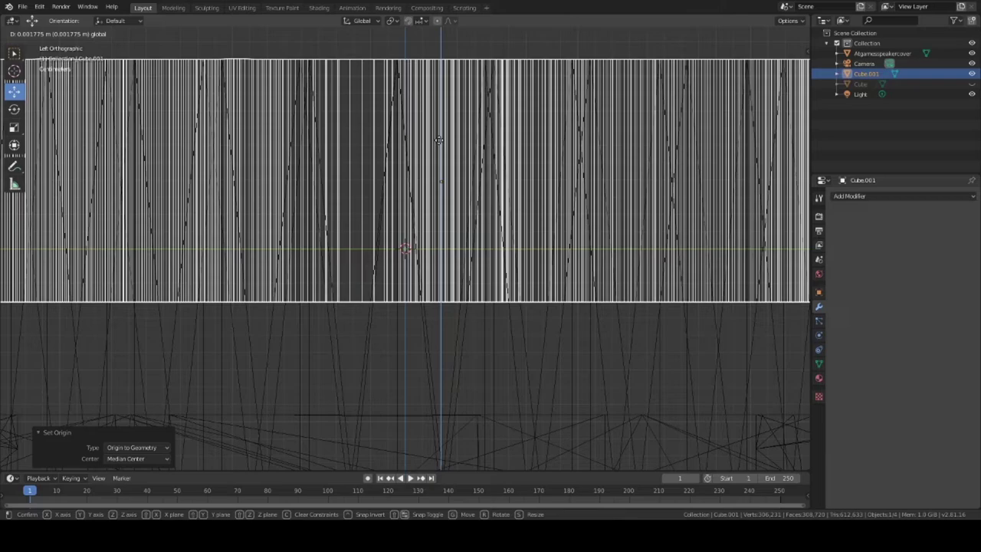
left_click_drag(438, 140, 440, 140)
left_click(445, 192)
middle_click_drag(445, 193, 532, 315)
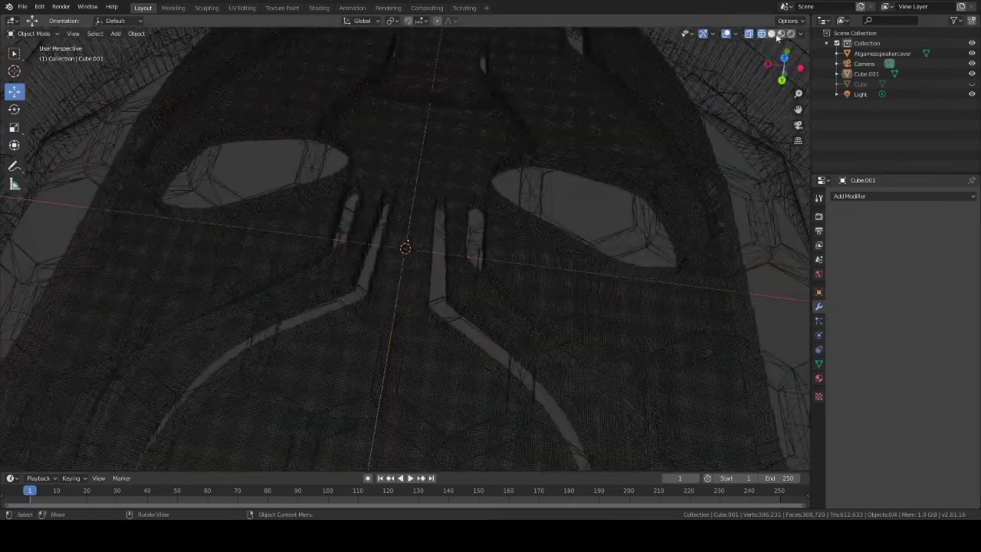
left_click(771, 33)
middle_click_drag(732, 83, 633, 312)
scroll(629, 347, "down", 5)
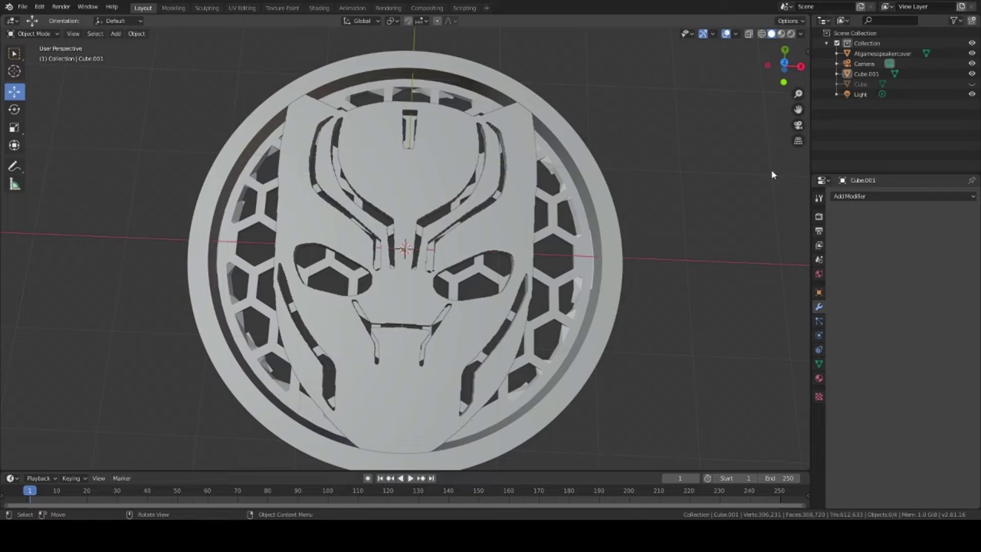
Give the speaker cover a new material with a purple base colour and display it in material preview shading
left_click(615, 271)
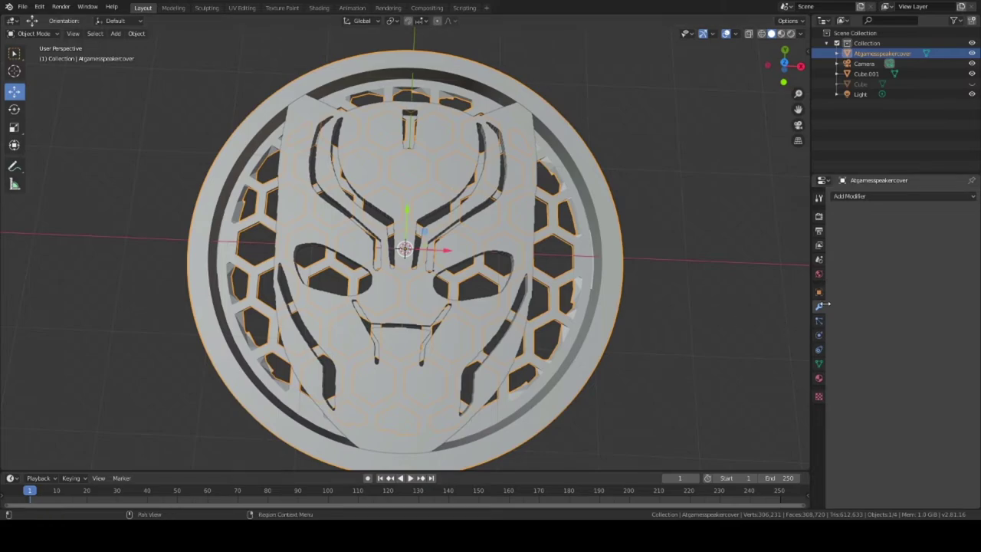
left_click(819, 378)
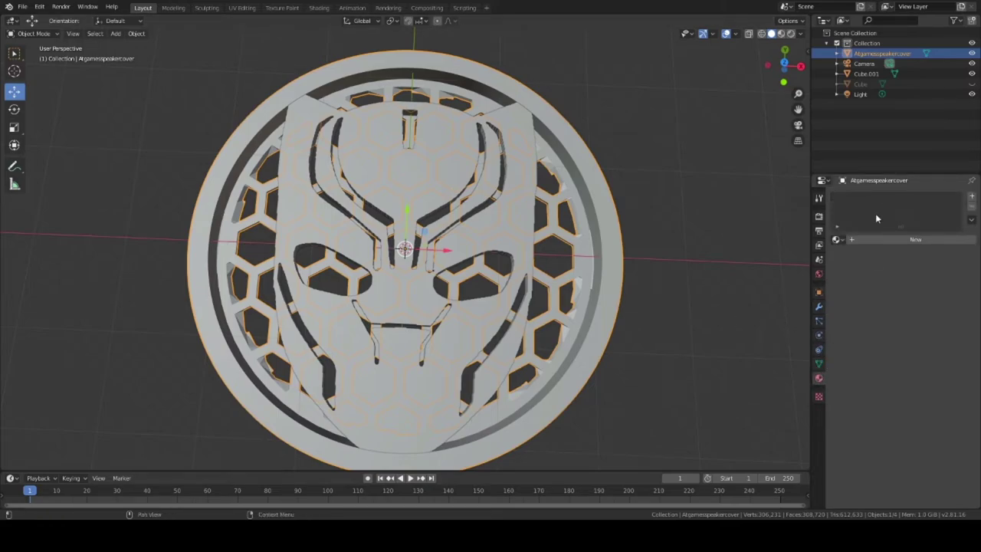
left_click(859, 238)
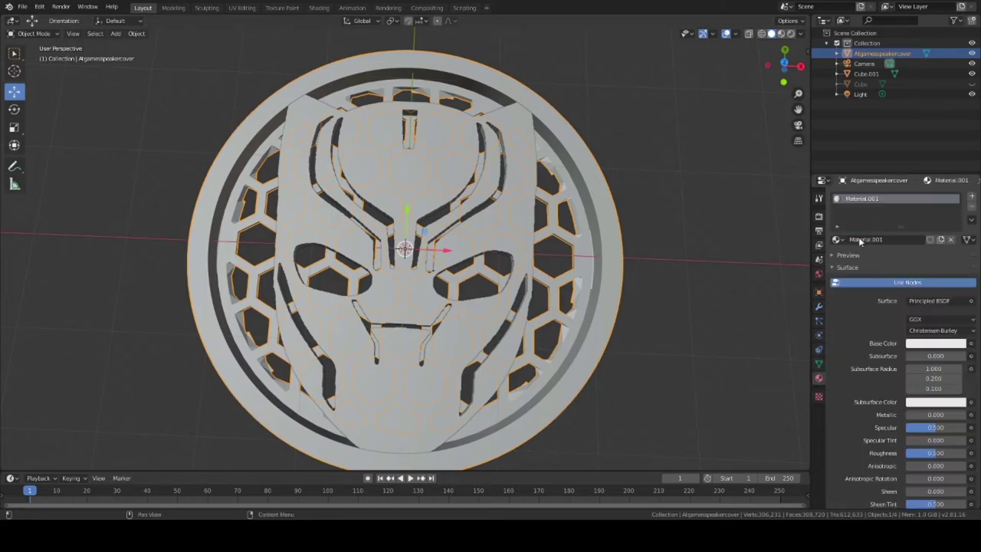
left_click(936, 344)
left_click_drag(933, 244, 951, 243)
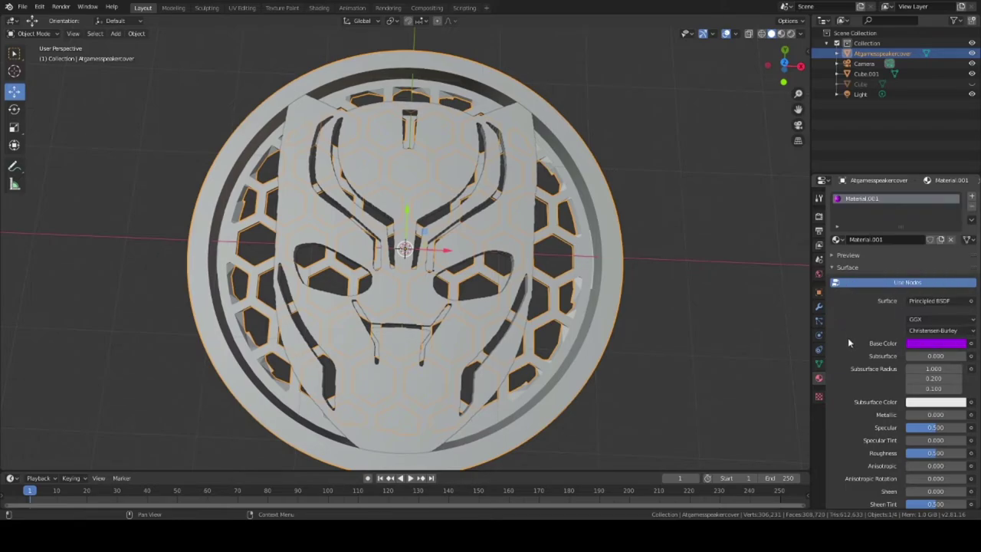
left_click(782, 34)
Assign the cover's purple Material.001 to the mask
left_click(498, 243)
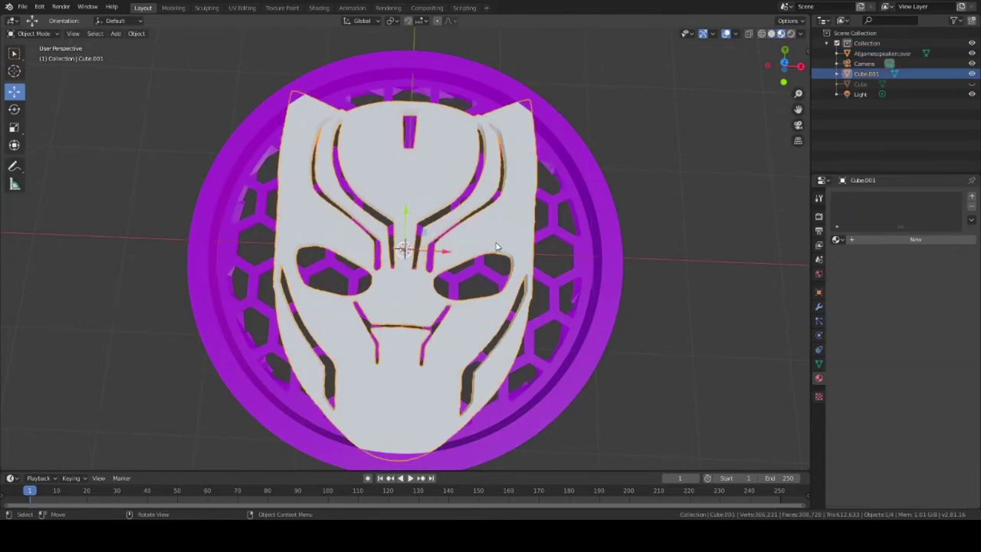
left_click(819, 307)
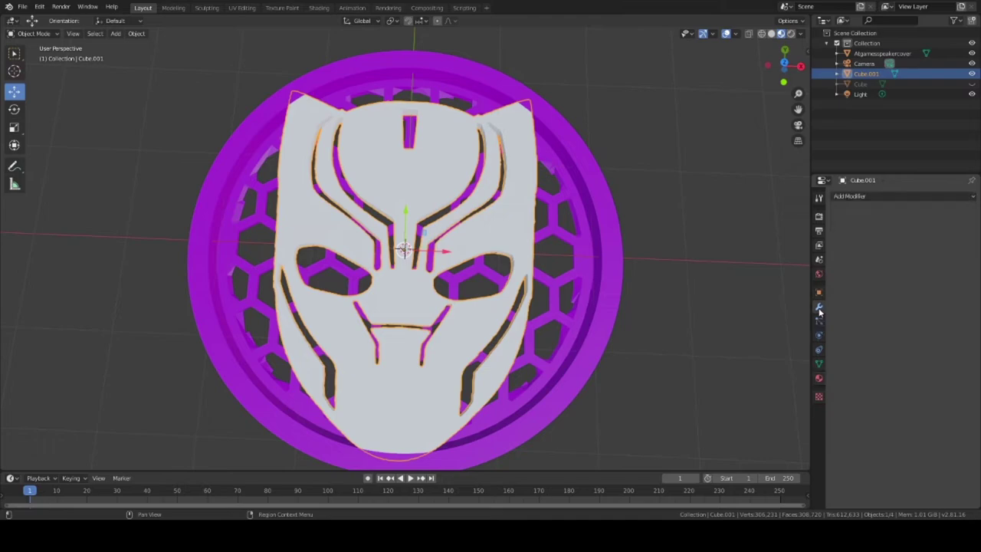
left_click(867, 198)
left_click(819, 378)
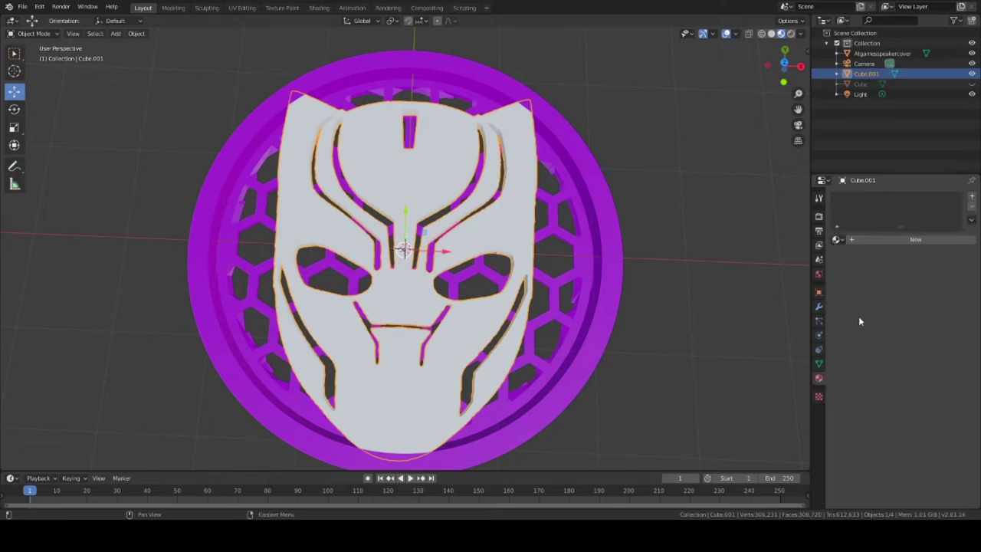
left_click(848, 240)
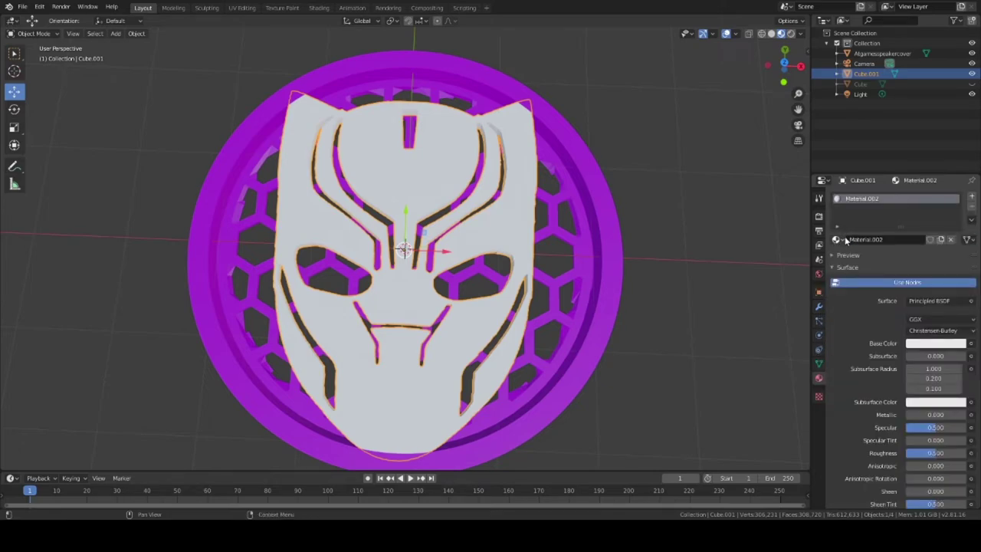
left_click(837, 239)
left_click(862, 264)
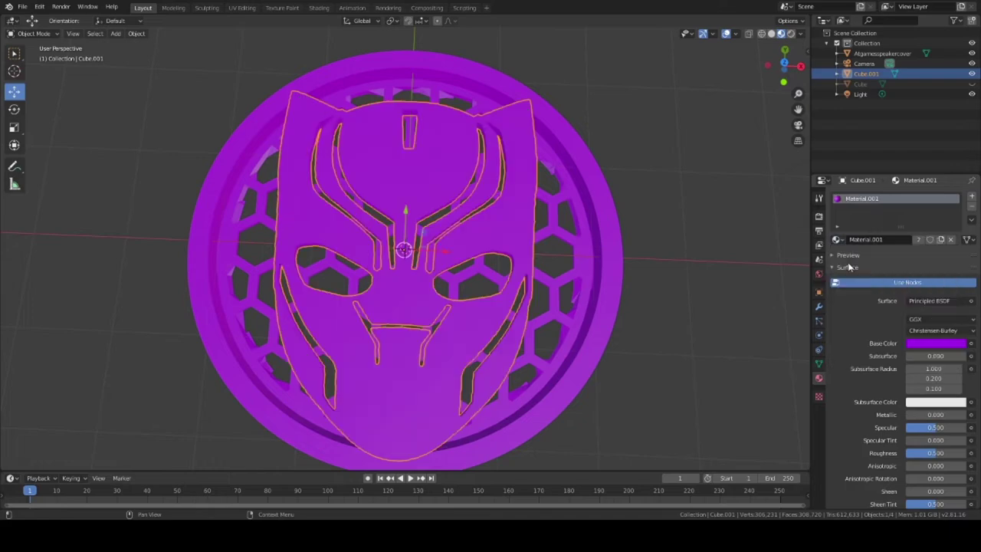
middle_click_drag(716, 290, 626, 284)
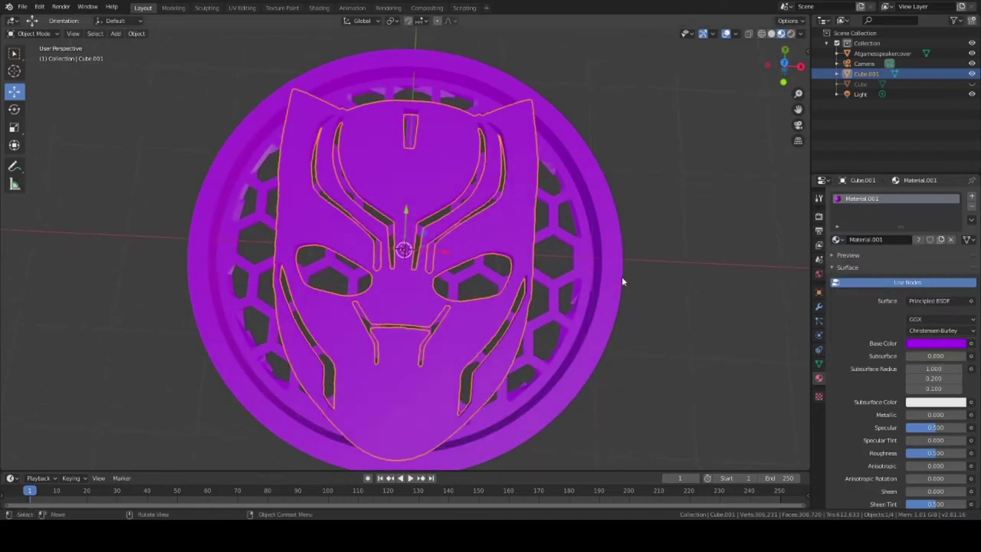
Separate the cover's linked honeycomb grille geometry into its own object in Edit Mode, then return to Object Mode
left_click(882, 54)
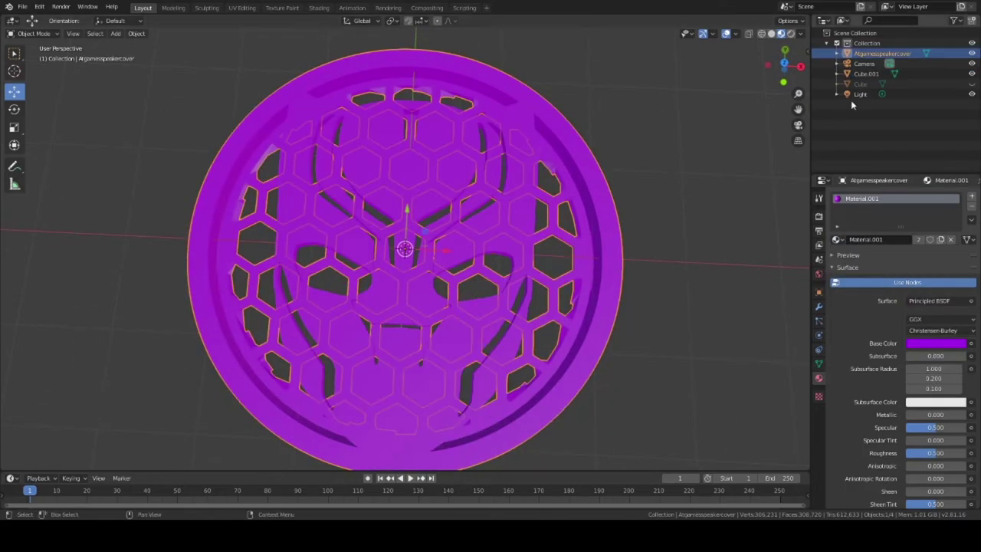
left_click(31, 34)
left_click(33, 55)
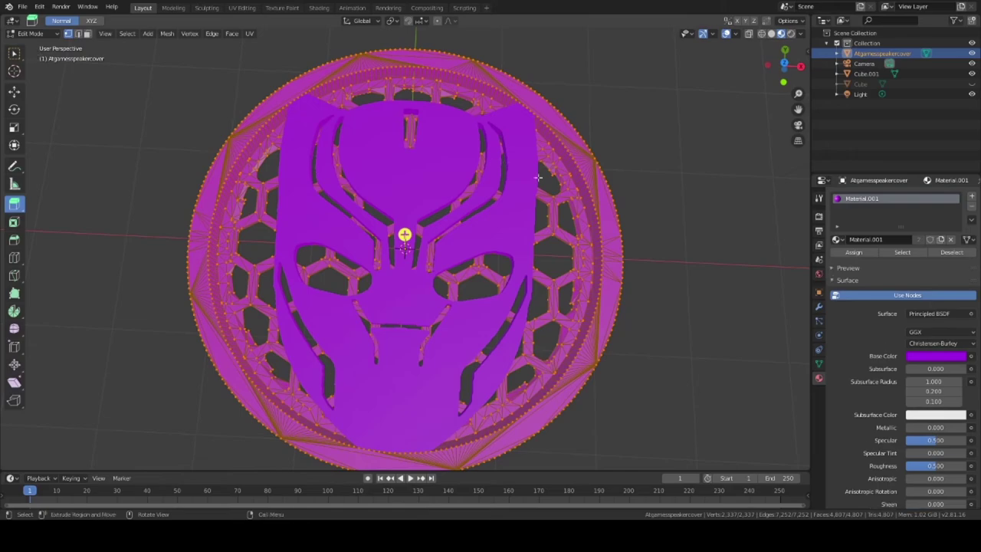
left_click(581, 244)
left_click(124, 34)
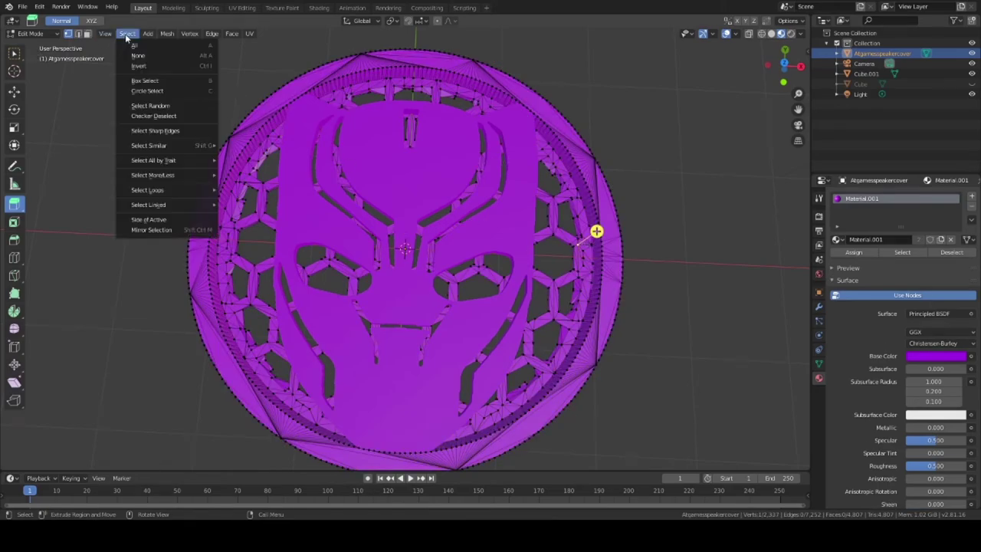
mouse_move(163, 205)
left_click(247, 204)
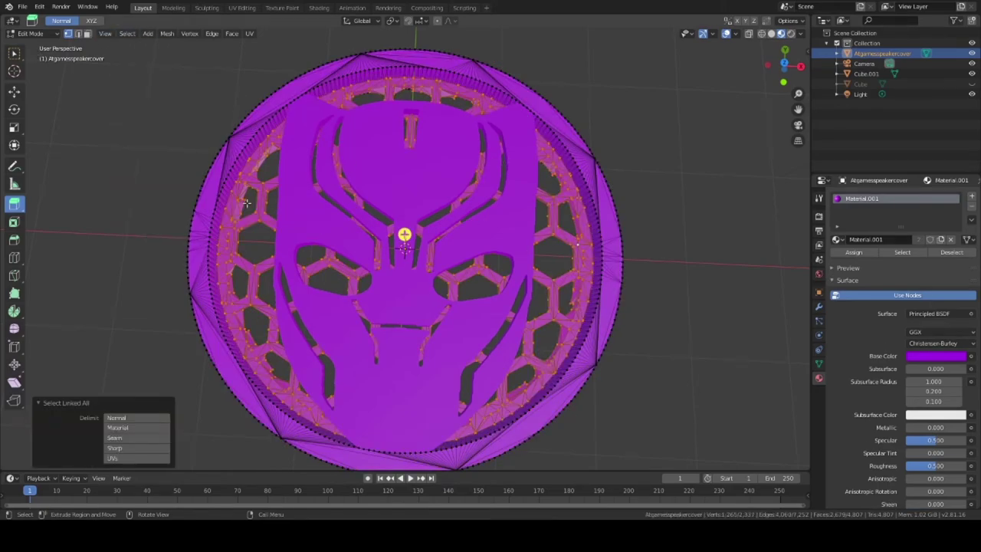
left_click(167, 34)
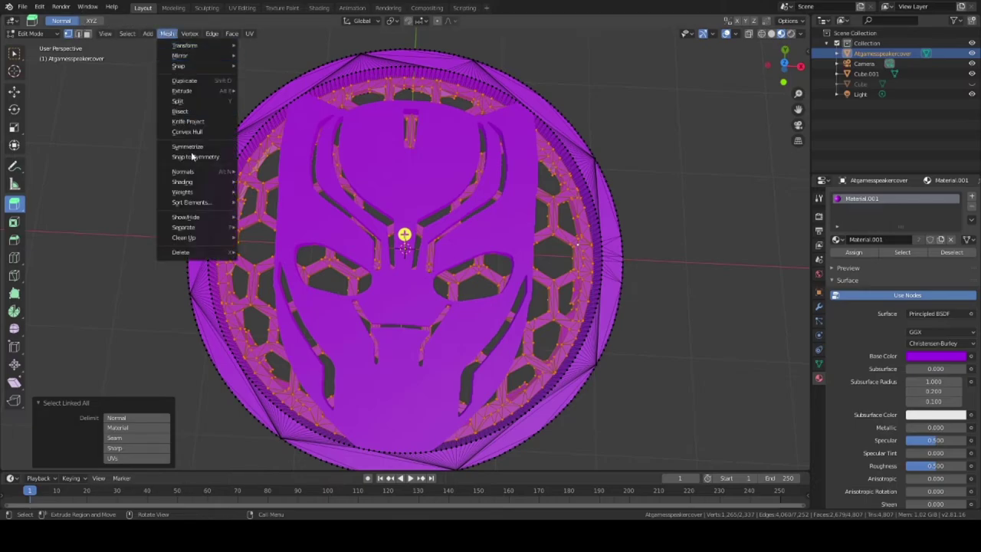
mouse_move(215, 230)
left_click(264, 228)
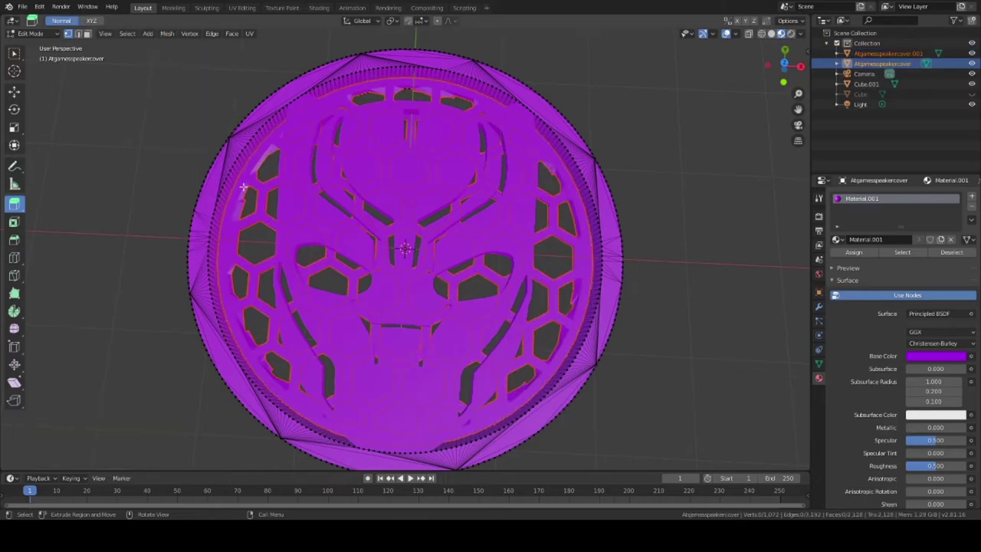
left_click(42, 32)
left_click(51, 46)
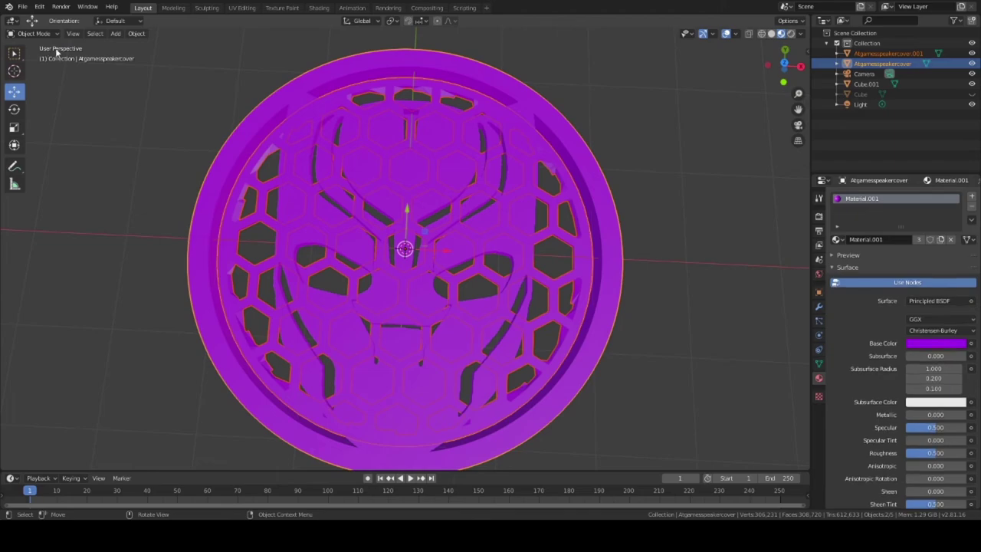
Switch the separated honeycomb grille to the existing material named Material and set its base colour to black
left_click(889, 54)
left_click(838, 240)
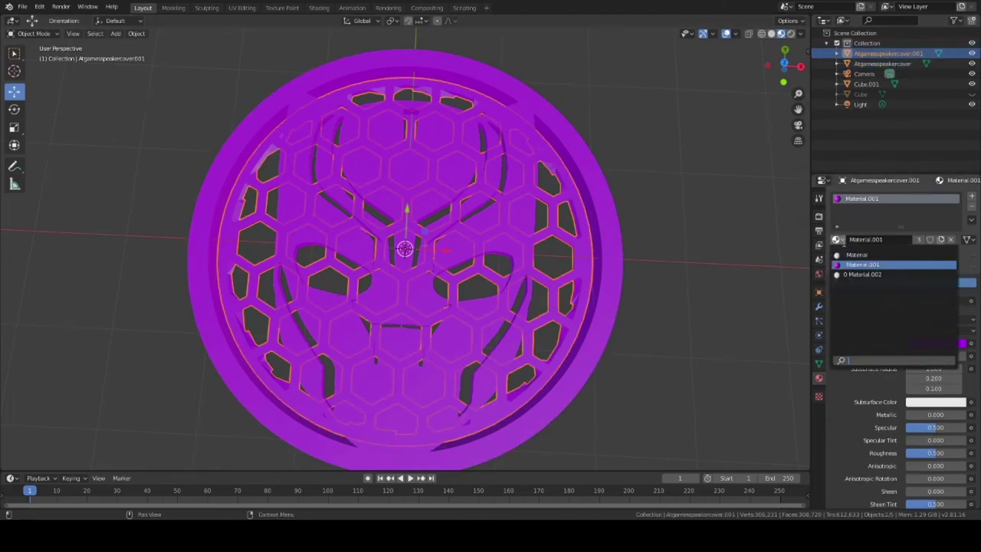
left_click(837, 240)
left_click(838, 240)
left_click(856, 254)
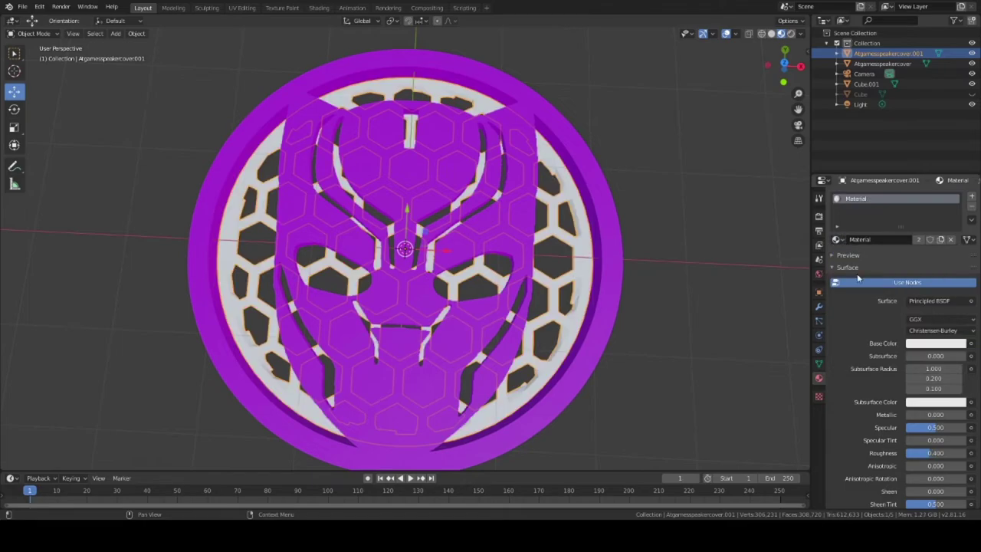
left_click(935, 344)
left_click(936, 265)
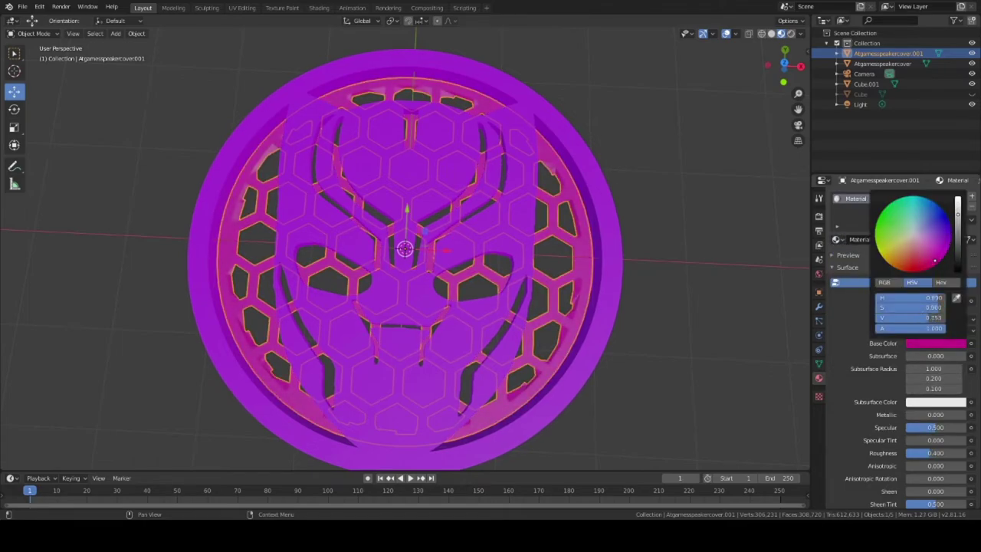
left_click_drag(959, 213, 963, 276)
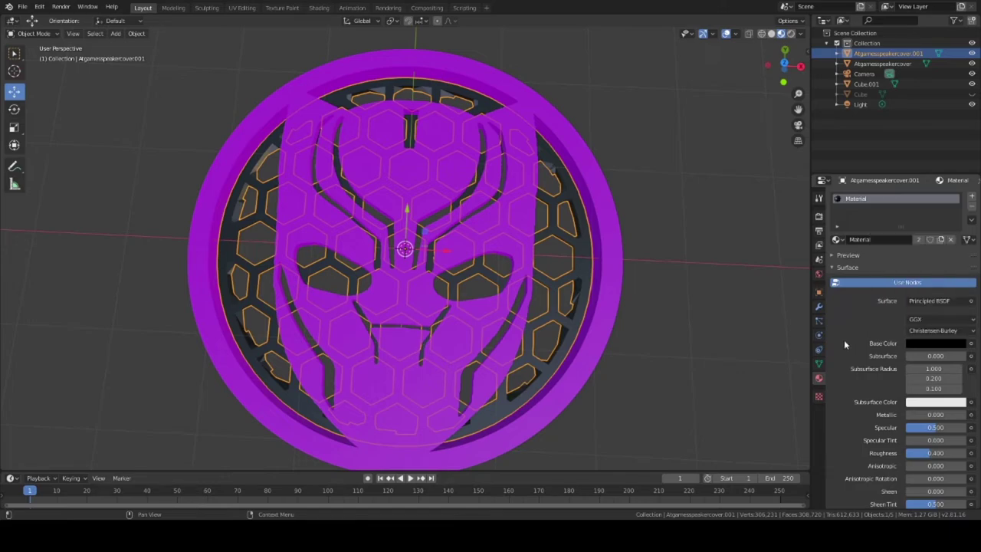
Deselect the grille and start exporting the coloured speaker cover model in STL format
left_click(685, 330)
middle_click_drag(685, 329, 656, 338)
scroll(656, 338, "down", 3)
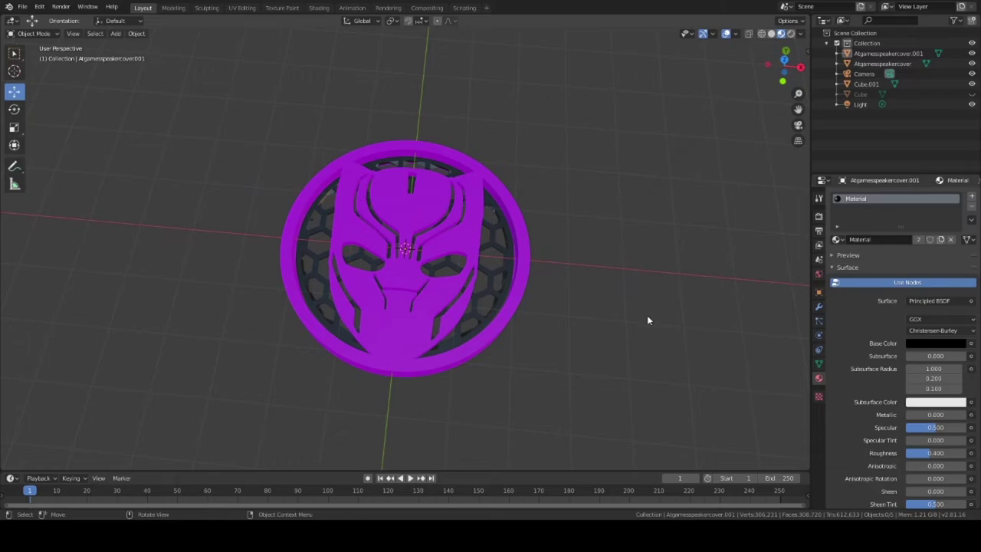
scroll(647, 315, "up", 3)
scroll(647, 315, "down", 1)
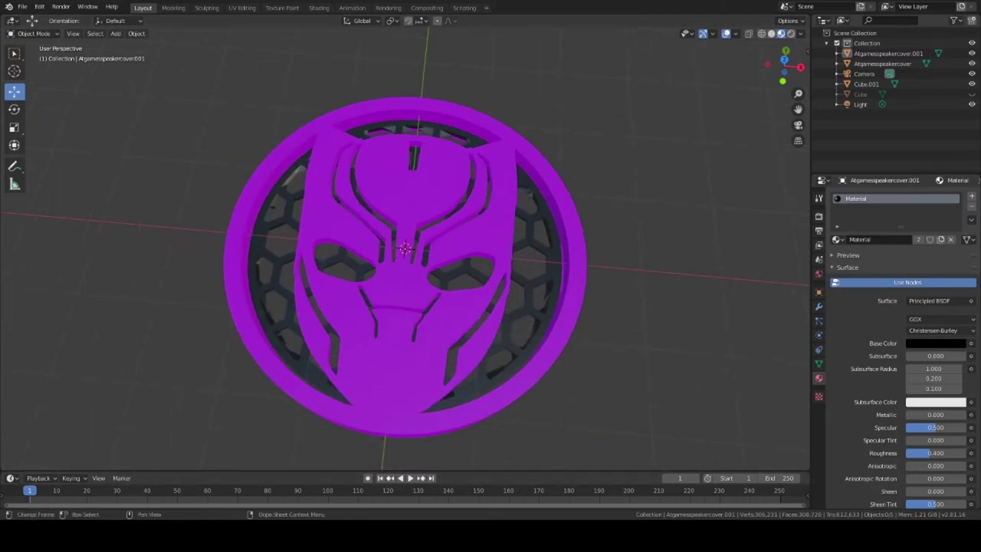
mouse_move(586, 460)
middle_mouse_down()
mouse_move(578, 432)
mouse_move(641, 342)
mouse_move(609, 347)
mouse_move(594, 437)
mouse_move(563, 458)
mouse_move(590, 454)
mouse_move(585, 33)
mouse_move(583, 443)
middle_mouse_up()
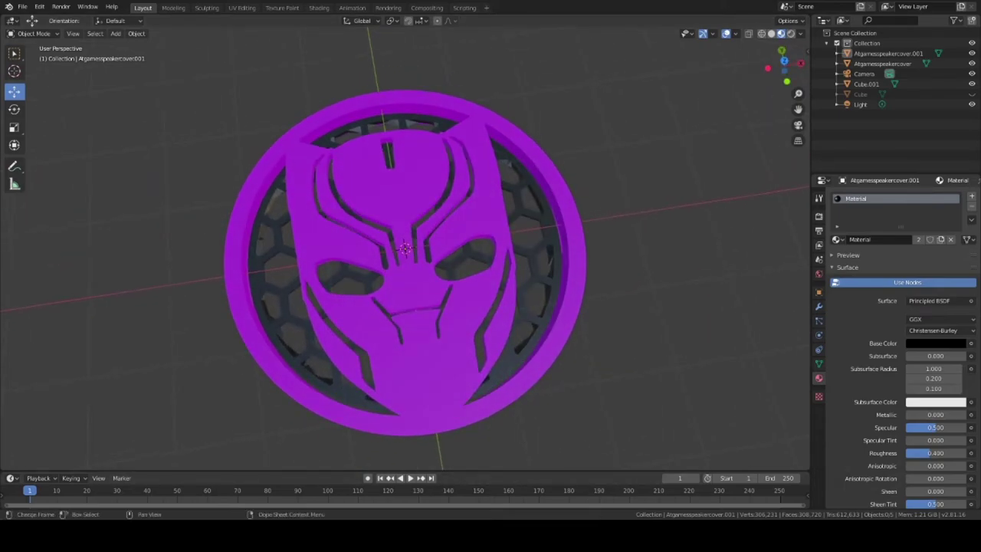
left_click(23, 7)
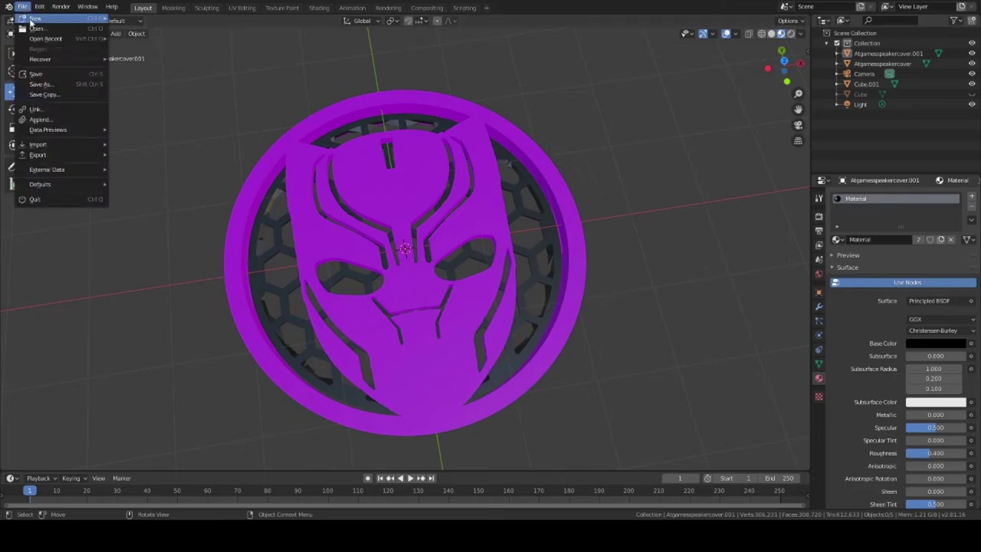
mouse_move(52, 157)
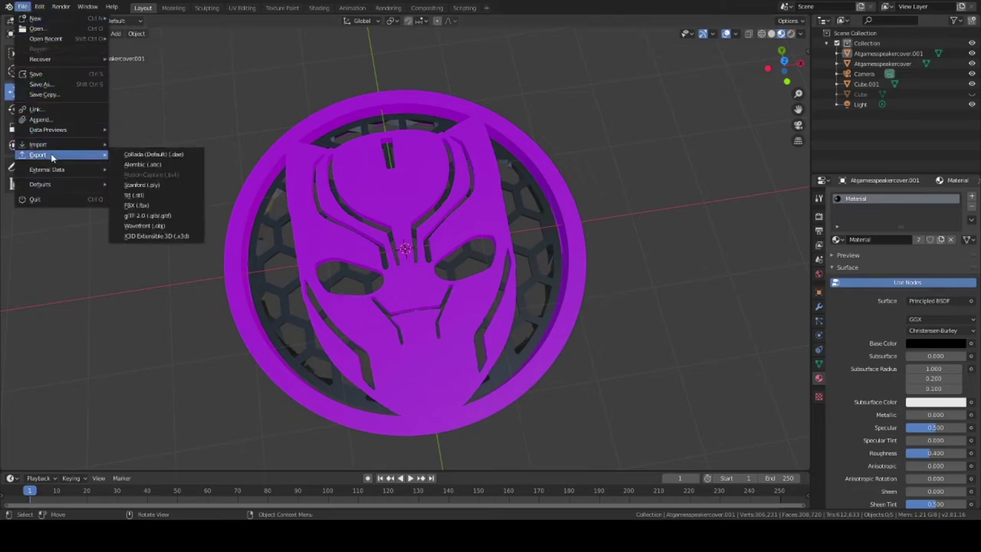
left_click(128, 196)
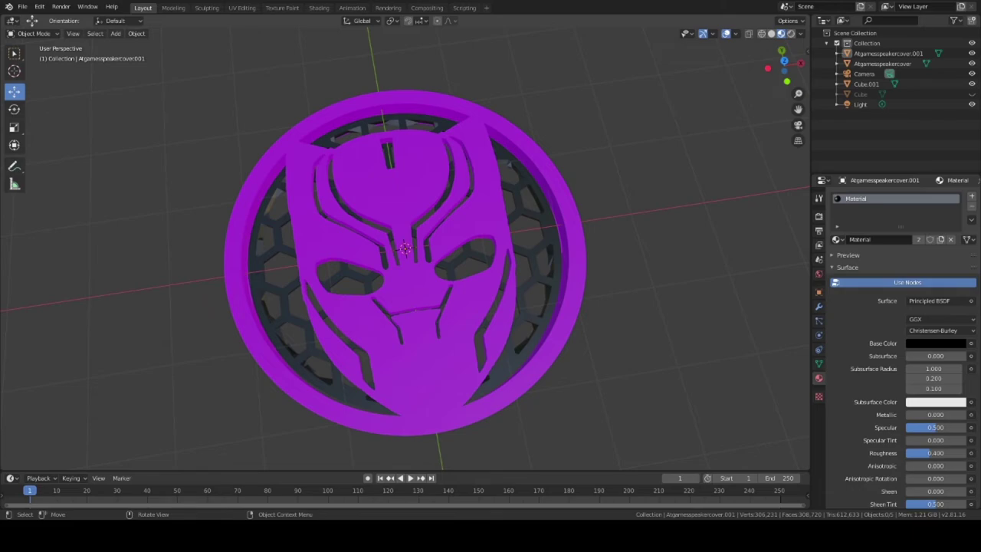
Delete the hidden Cube object from the scene
middle_click_drag(606, 362, 601, 328)
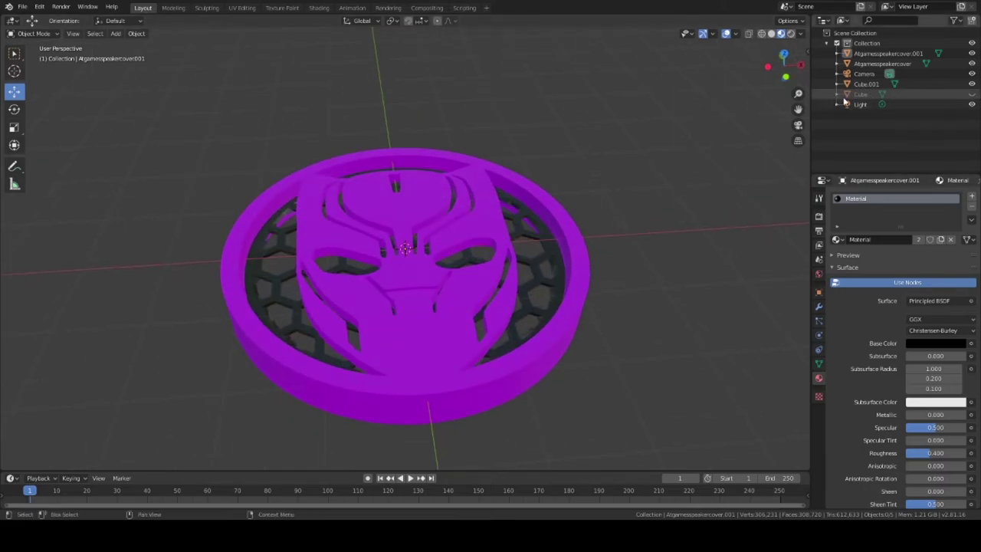
right_click(864, 97)
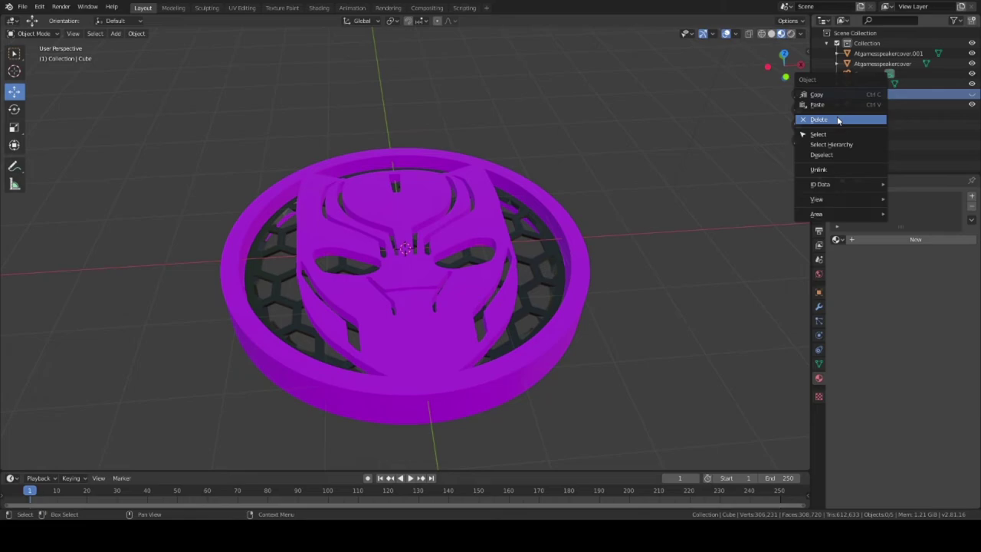
left_click(838, 120)
Start an STL export of the remaining scene objects
left_click(19, 7)
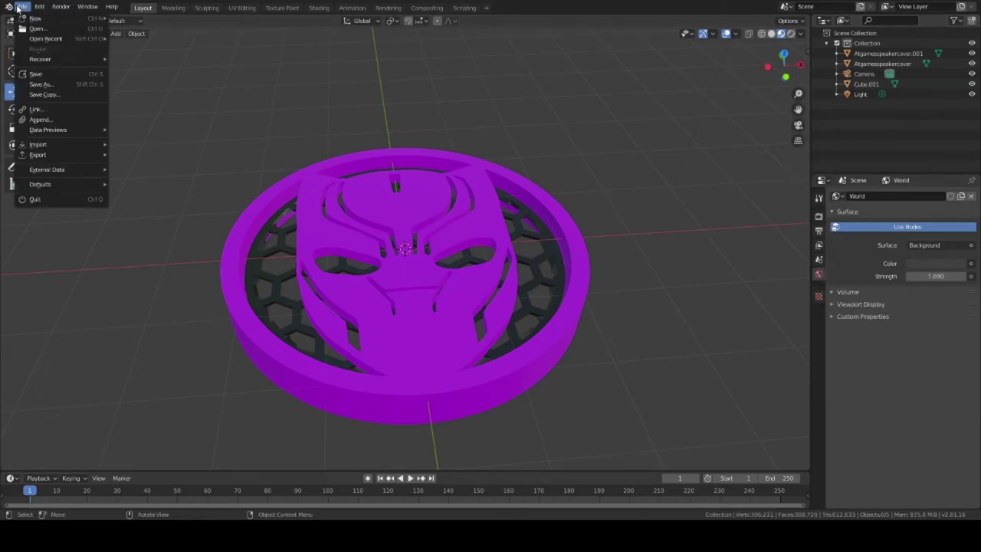
mouse_move(46, 154)
left_click(152, 197)
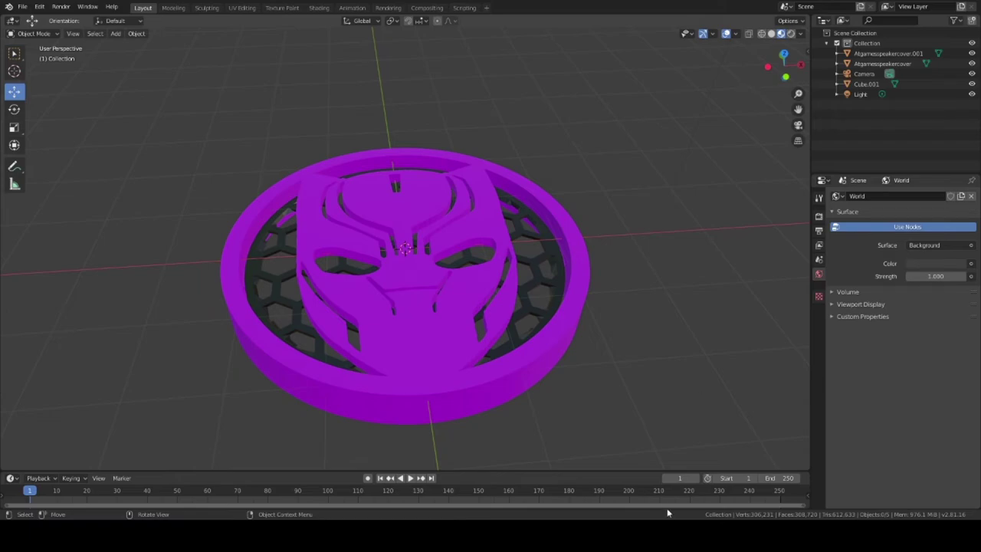
Select the honeycomb grille, speaker cover and camera together and open the export format choices
left_click(874, 54)
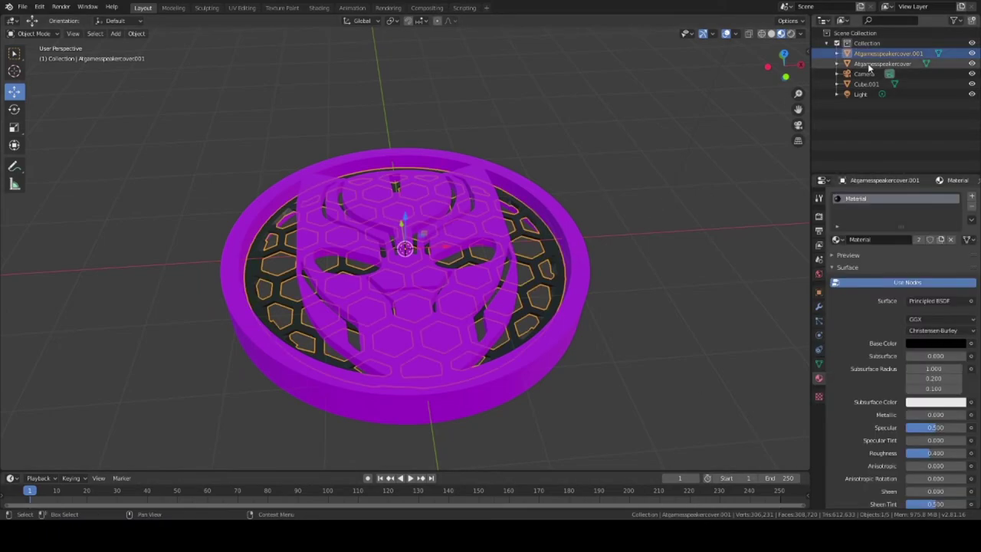
left_click(865, 73, "shift")
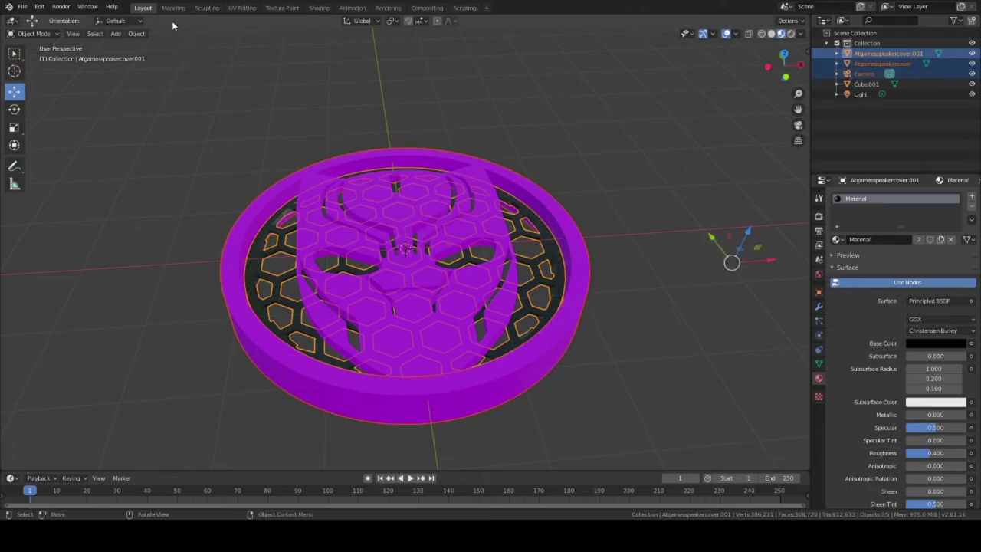
left_click(22, 6)
mouse_move(72, 155)
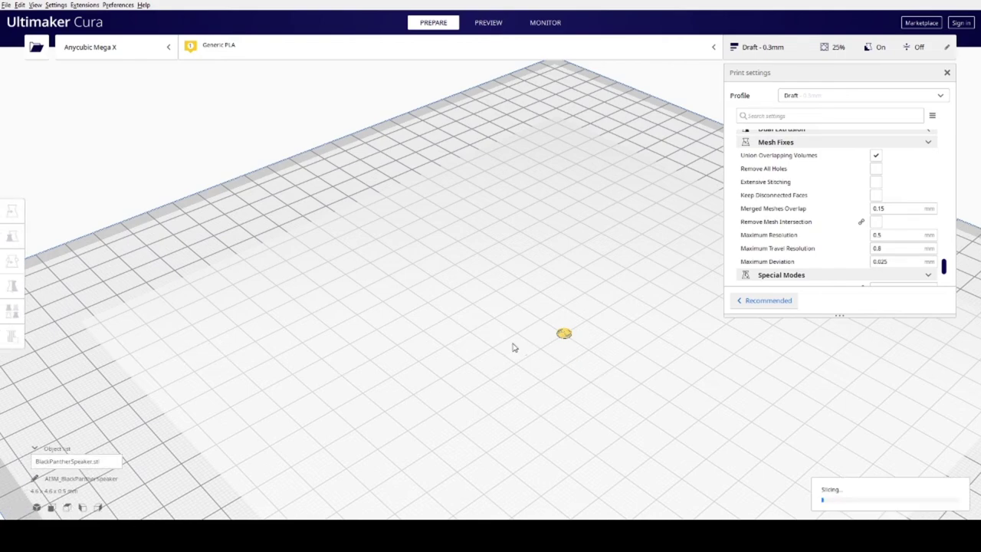
In Ultimaker Cura, scale BlackPantherSpeaker.stl uniformly to 2300%
double_click(121, 237)
type("2300")
key("Return")
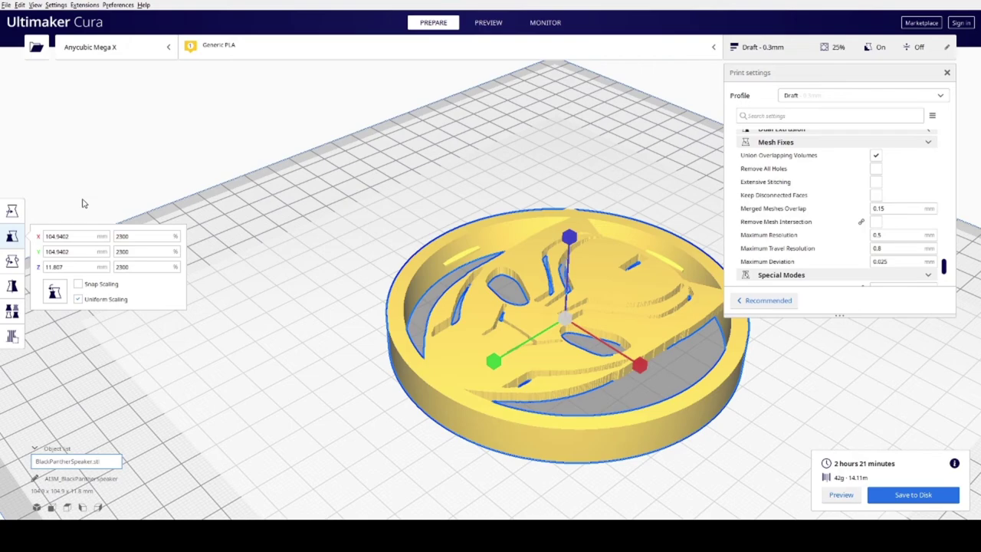
Flip the speaker cover over about its X axis and save the sliced print to disk
left_click(12, 262)
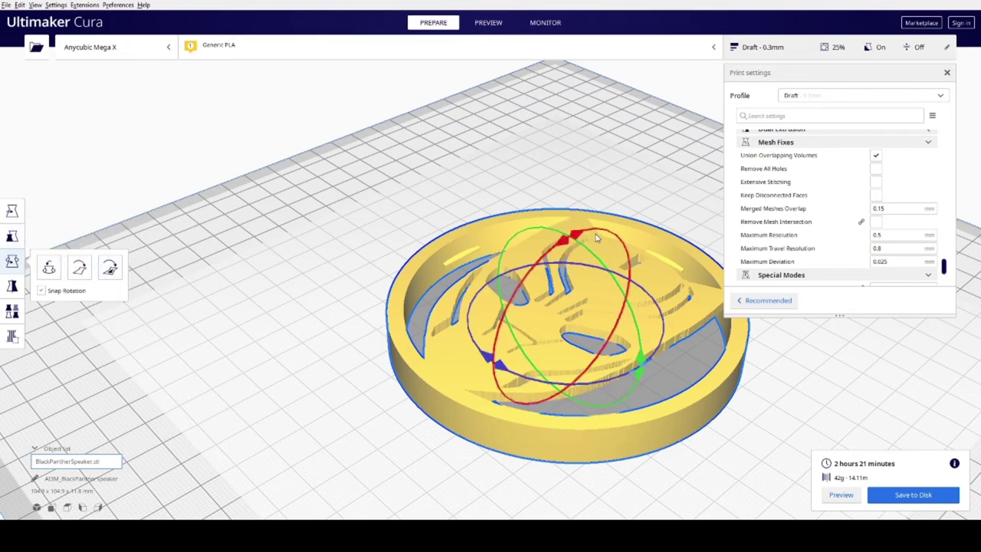
left_click_drag(599, 235, 630, 444)
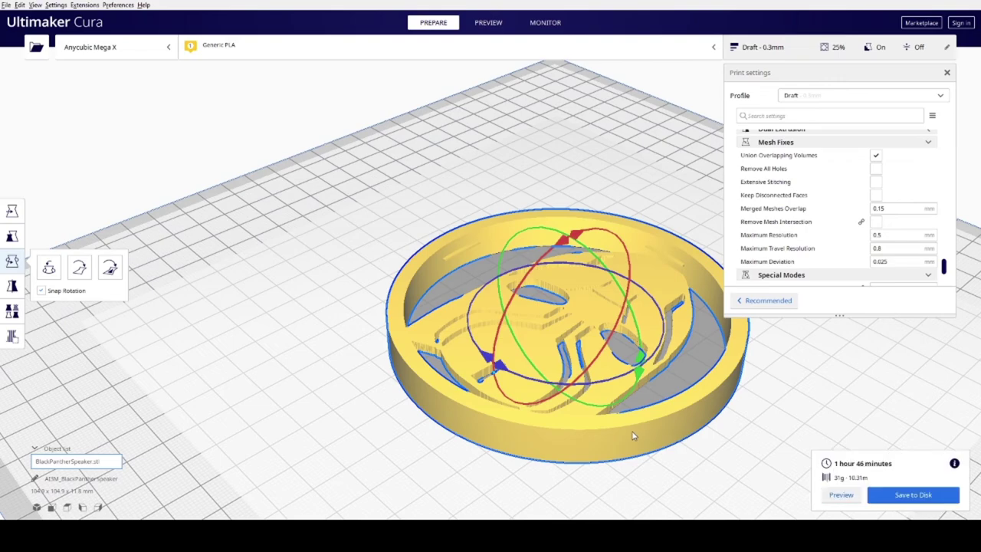
left_click(882, 494)
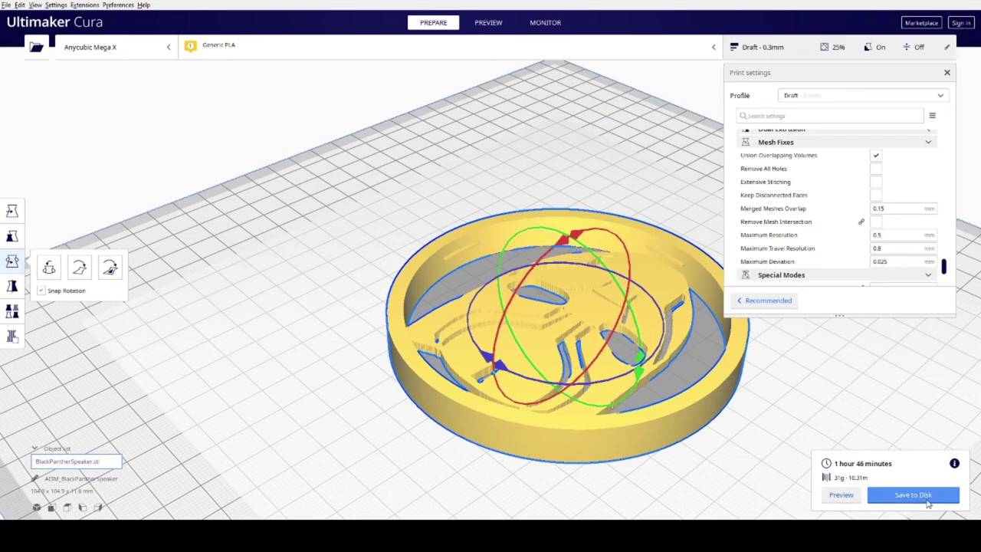